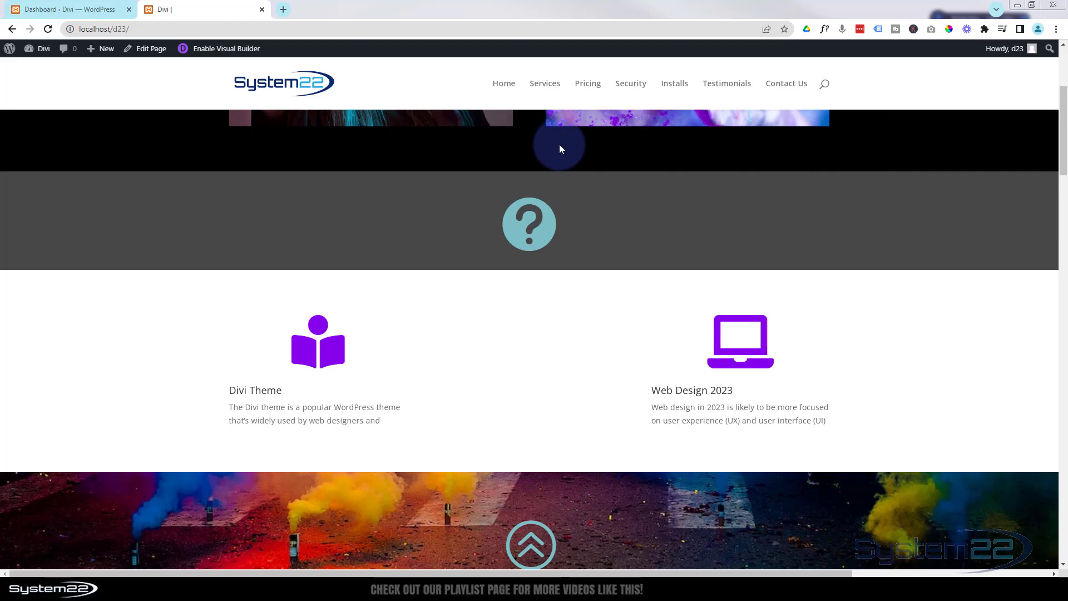
# Preview the grey question-mark section's hover effect on the live page at localhost/d23.
pyautogui.moveTo(623, 219)
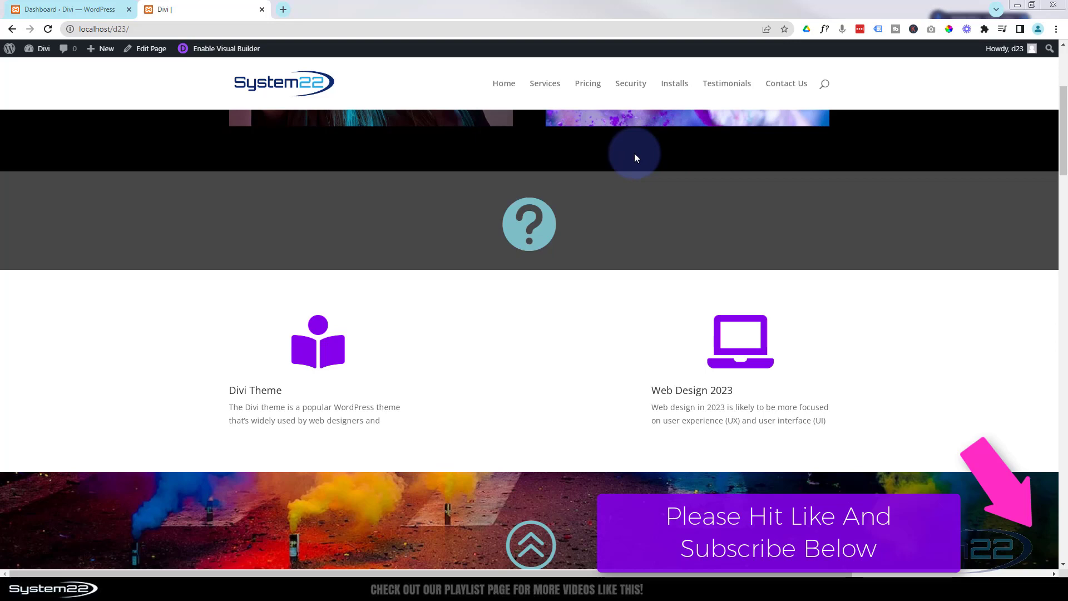
# Open the page in the visual builder and delete the old grey question-mark section.
pyautogui.click(224, 54)
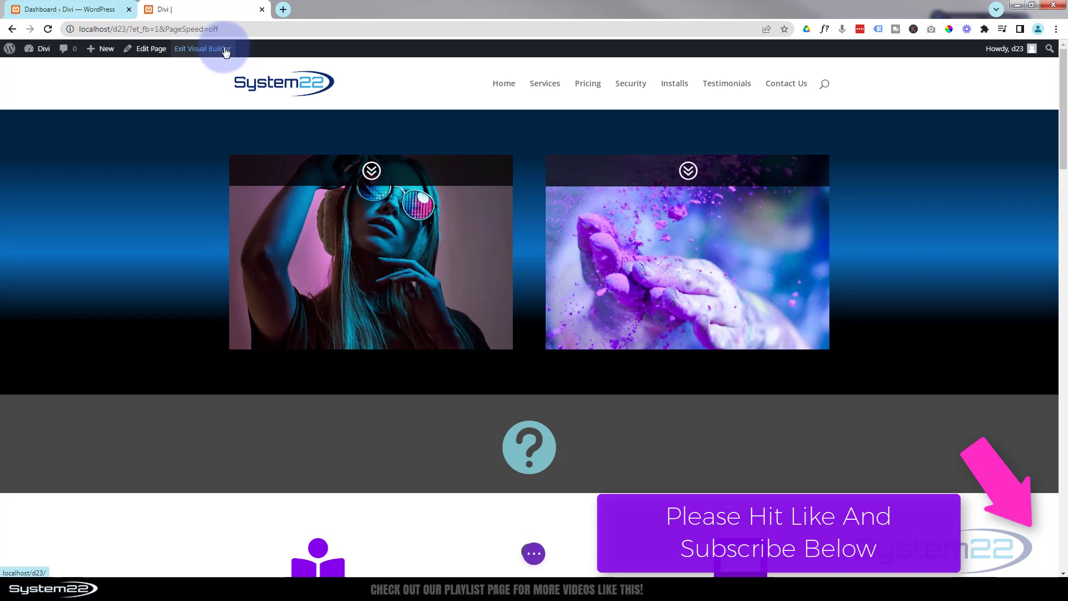
pyautogui.scroll(-2, 327, 100)
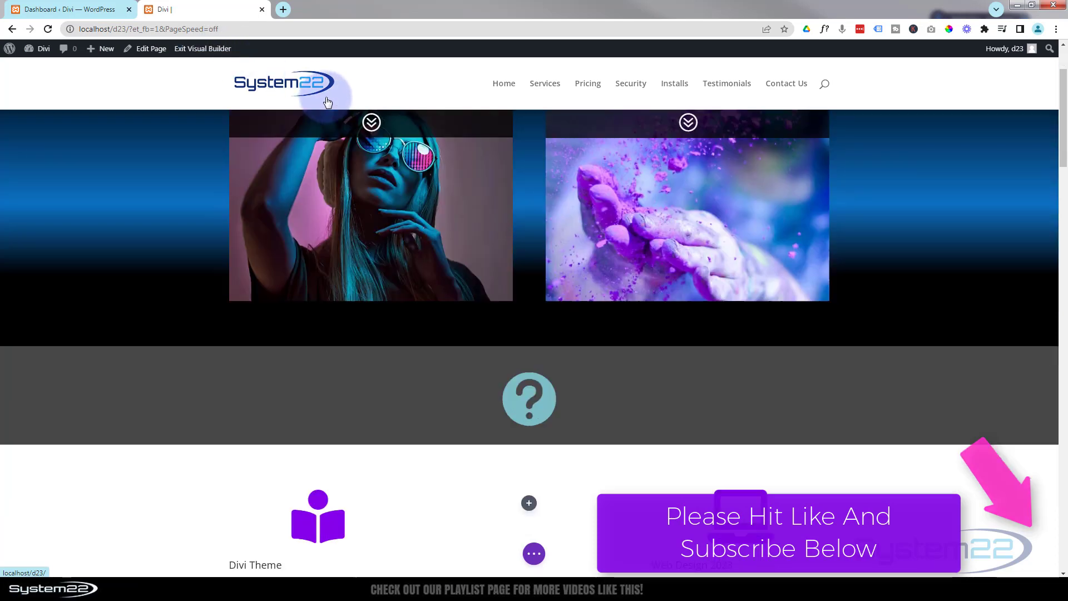
pyautogui.scroll(-1, 327, 100)
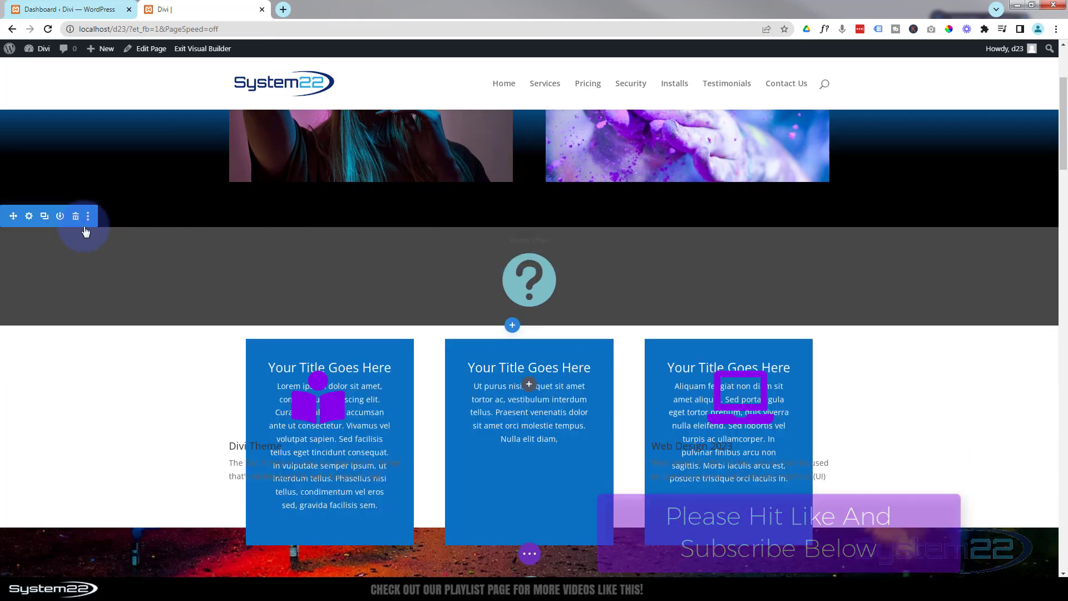
pyautogui.click(77, 220)
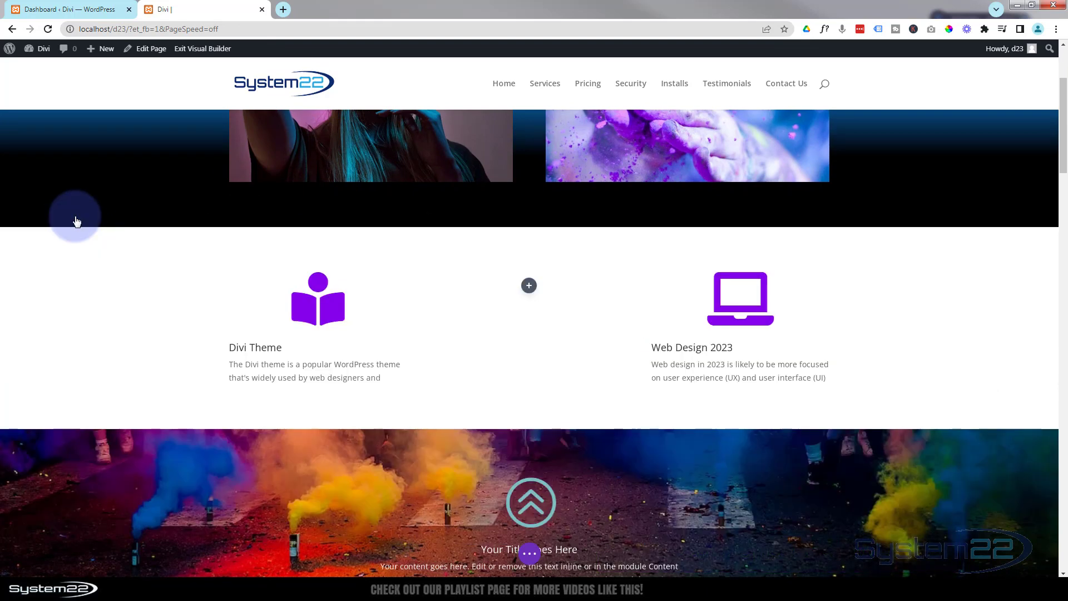
# Insert a new Regular section with a single-column row below the image band.
pyautogui.moveTo(553, 217)
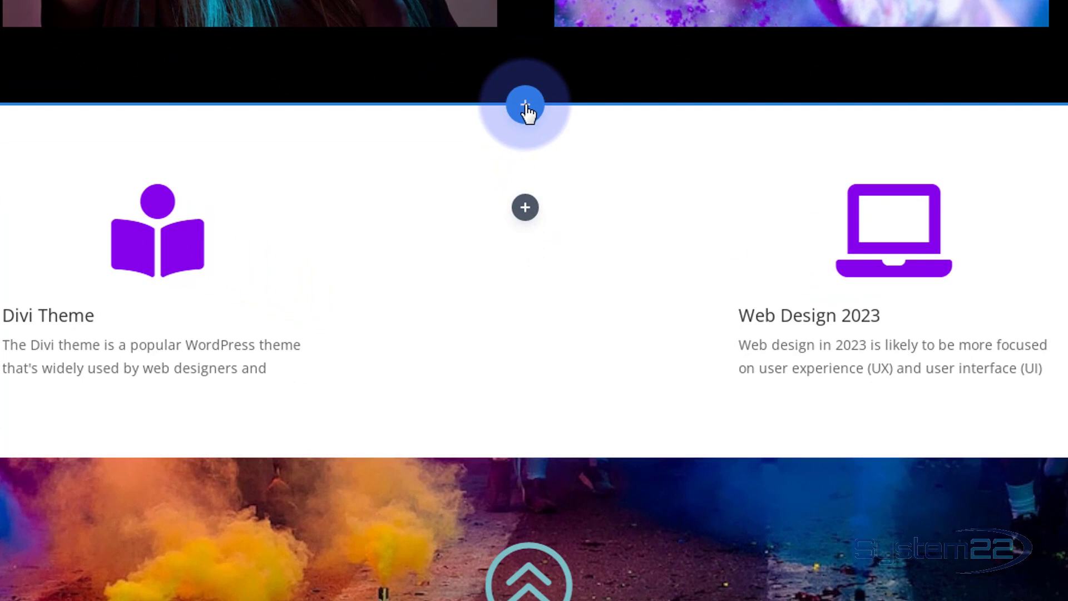
pyautogui.click(525, 106)
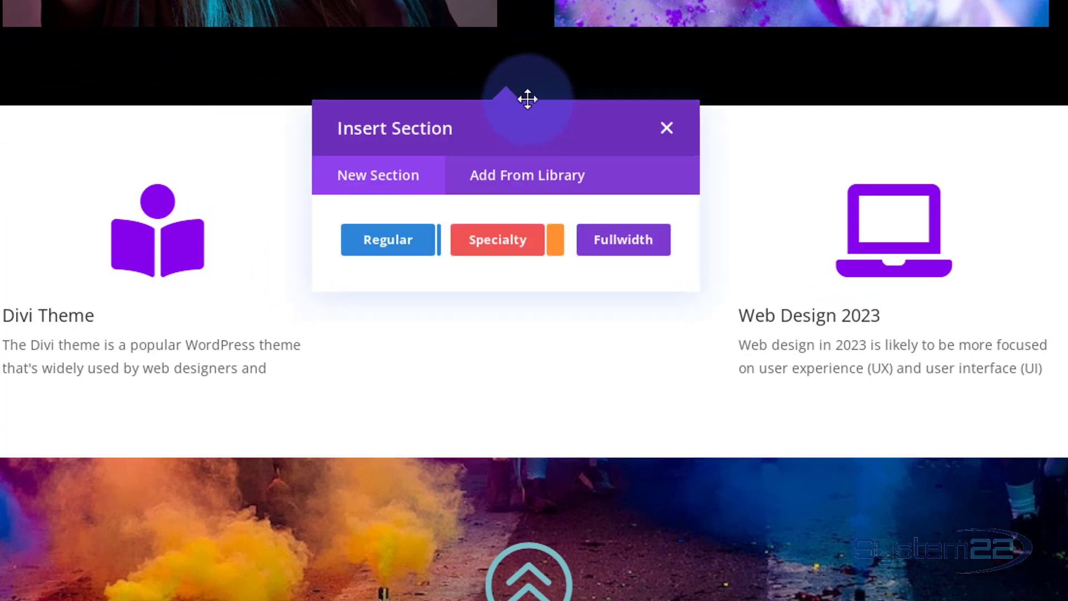
pyautogui.click(410, 245)
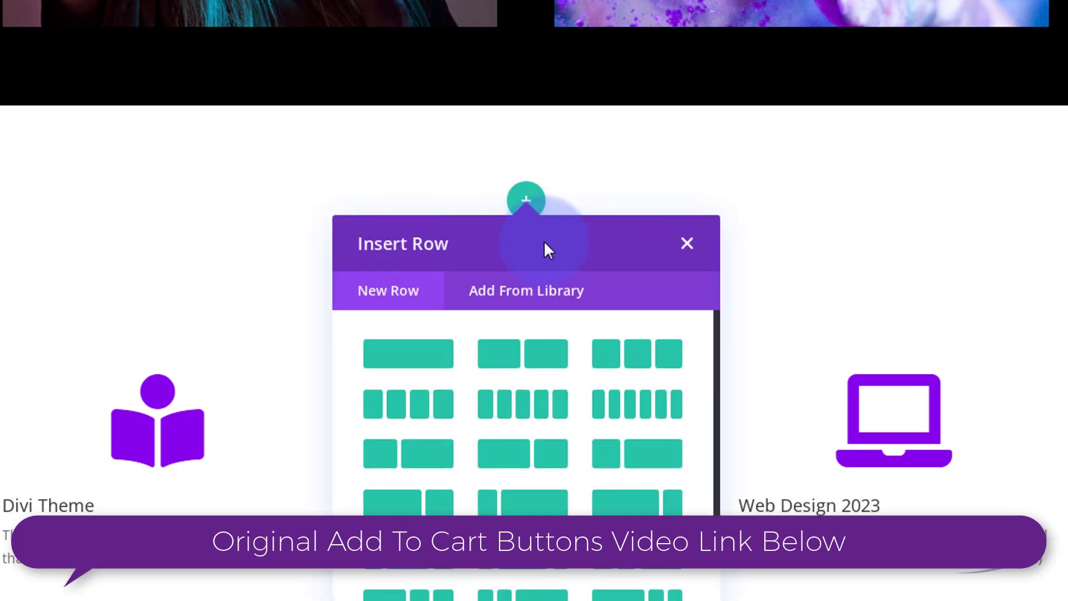
pyautogui.click(410, 348)
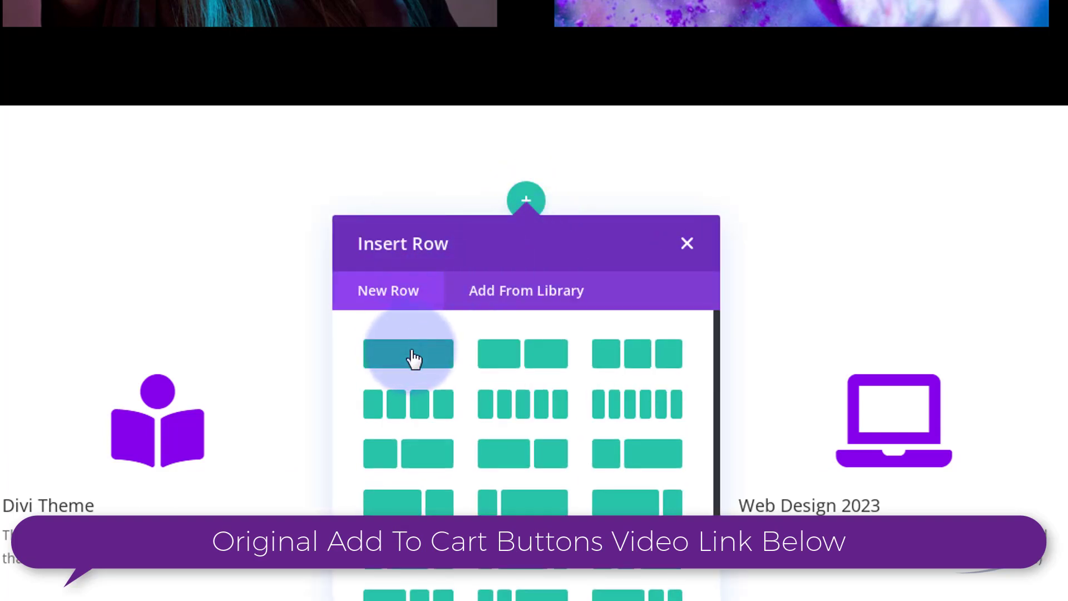
pyautogui.click(414, 356)
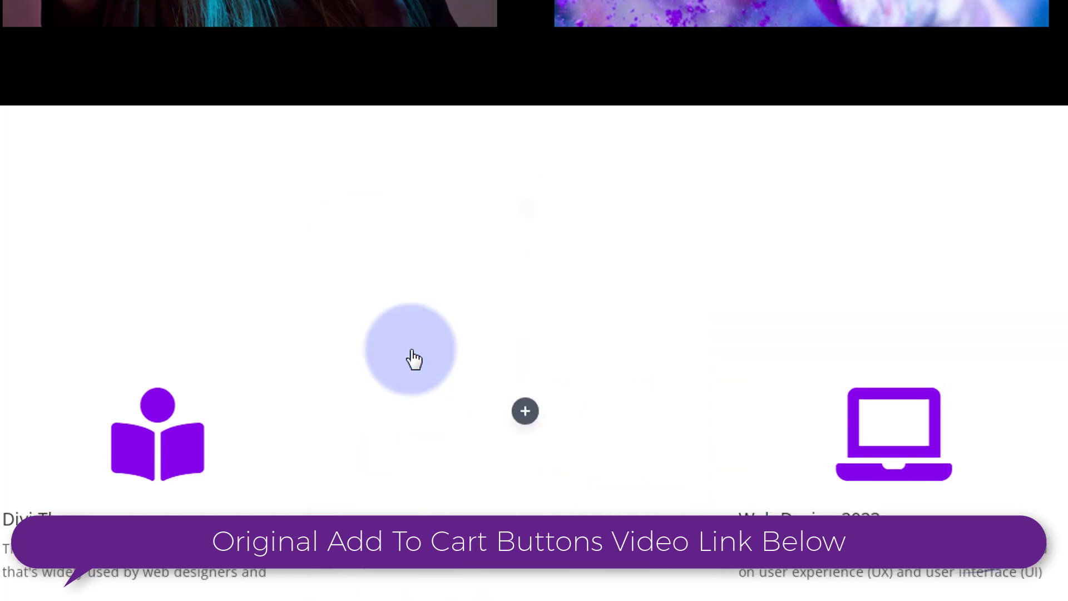
# Add an Icon module to the new single-column row.
pyautogui.click(484, 415)
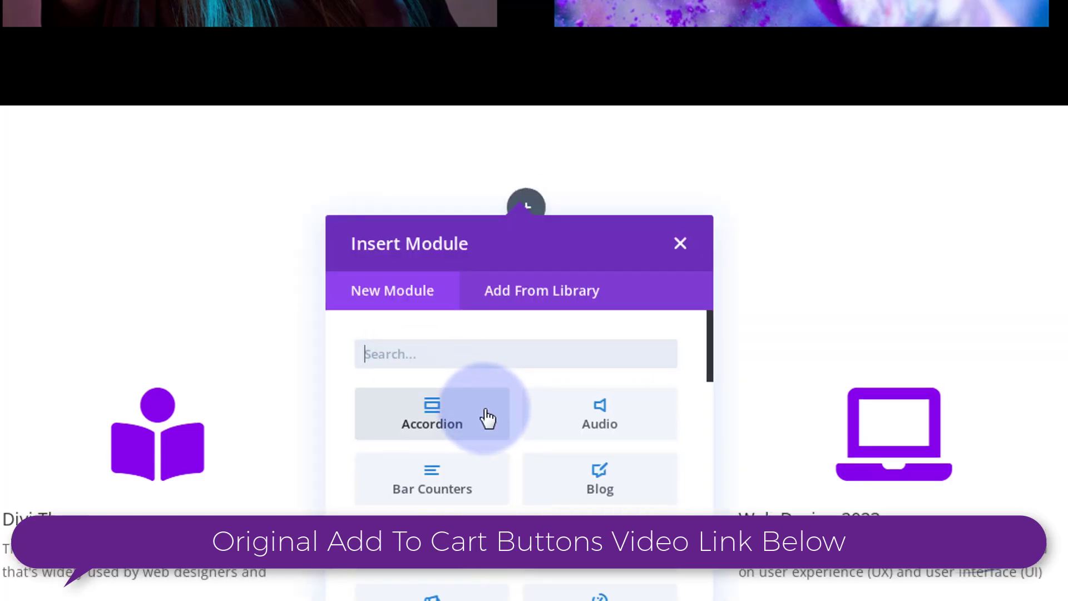
pyautogui.scroll(-5, 487, 419)
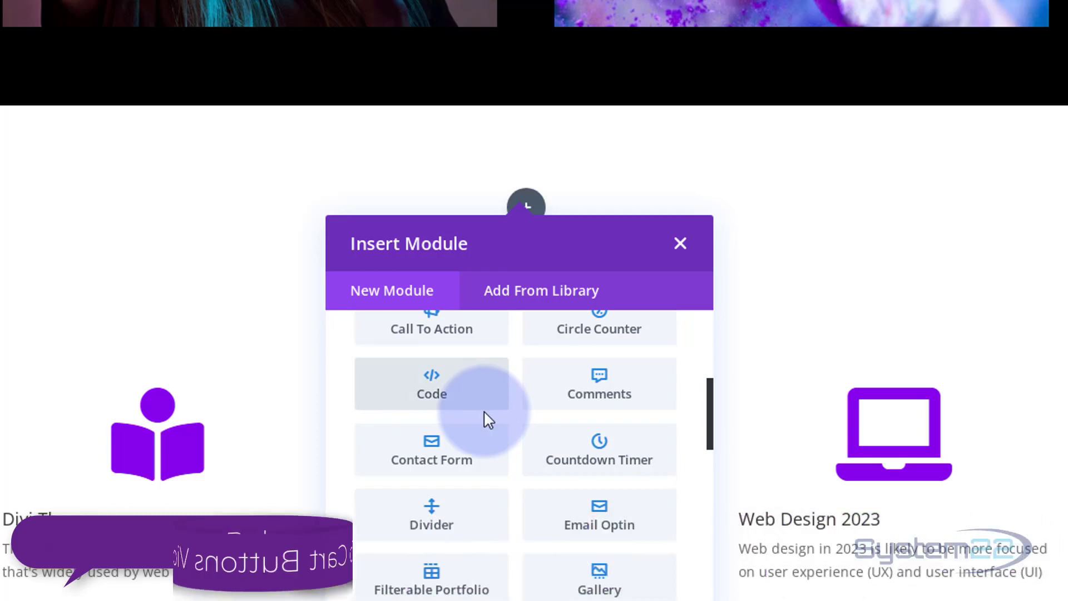
pyautogui.scroll(-5, 484, 415)
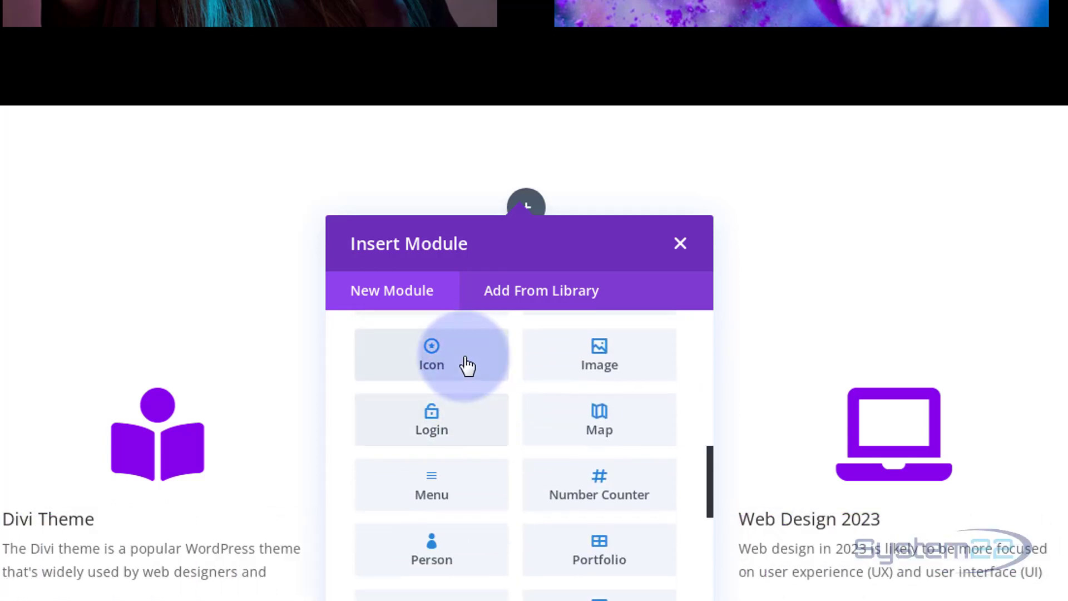
pyautogui.click(467, 366)
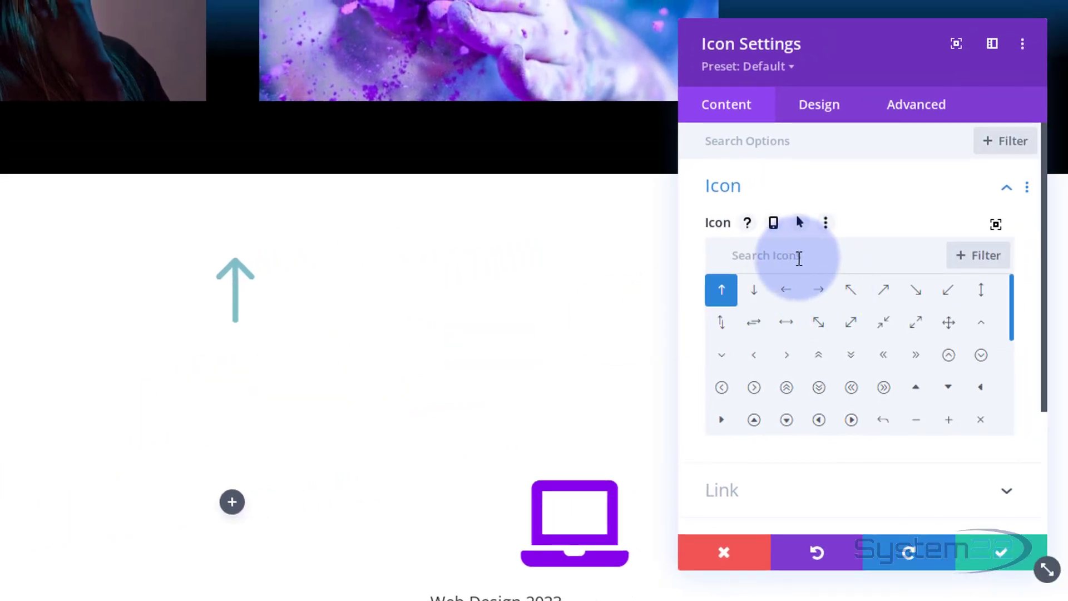
# Search icons for 'question', choose the filled question-mark circle, and check it in the full icon library.
pyautogui.write('question')
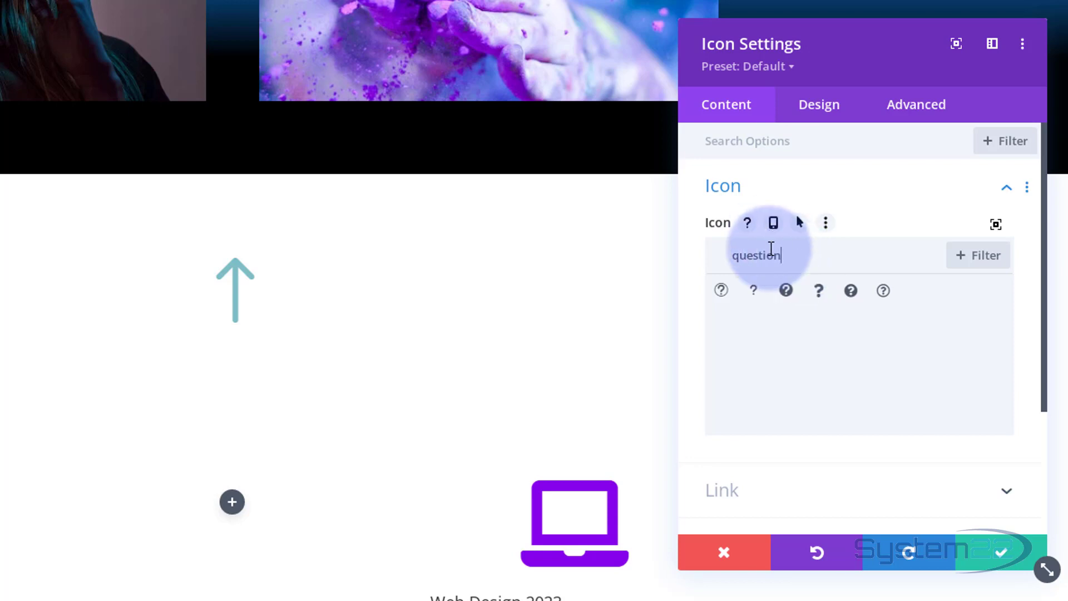
pyautogui.click(786, 292)
pyautogui.click(749, 250)
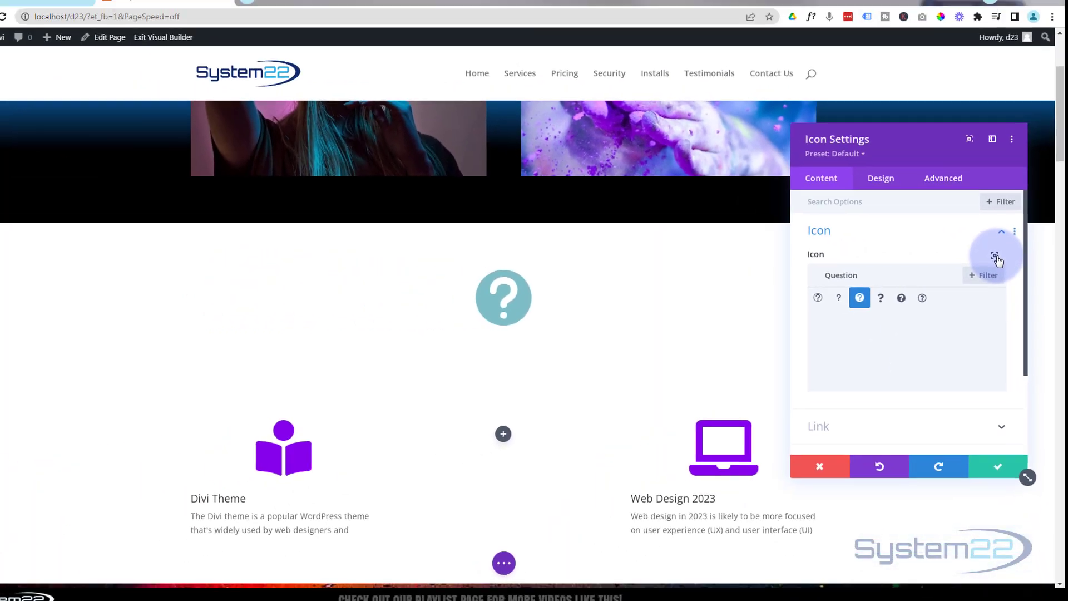
pyautogui.click(995, 257)
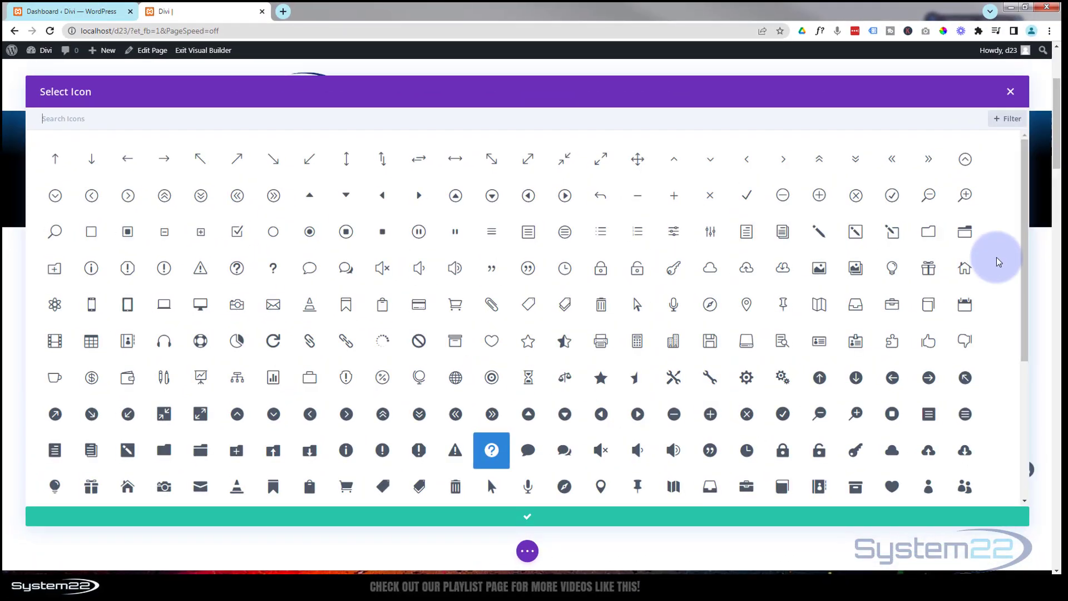
pyautogui.moveTo(1019, 213); pyautogui.dragTo(1024, 279)
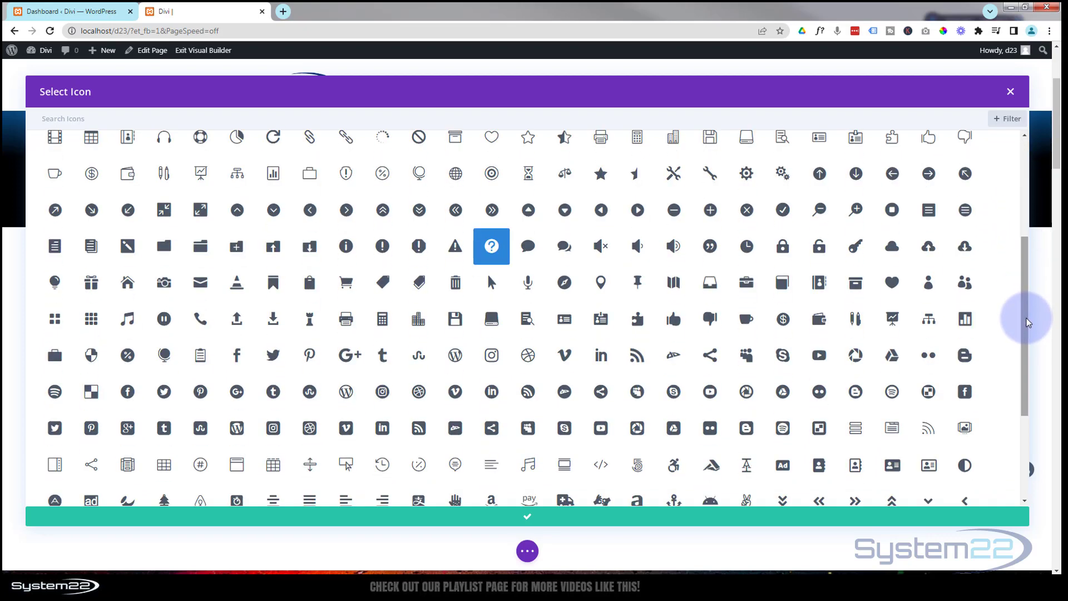
pyautogui.click(1010, 91)
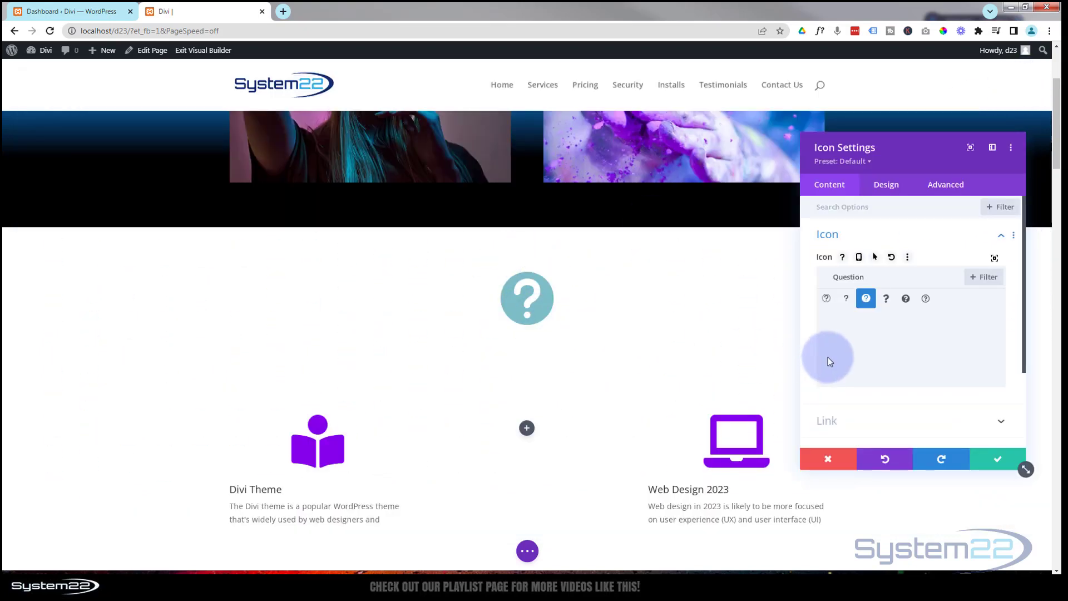
# Save the icon settings and add a three-column row beneath the icon.
pyautogui.click(994, 459)
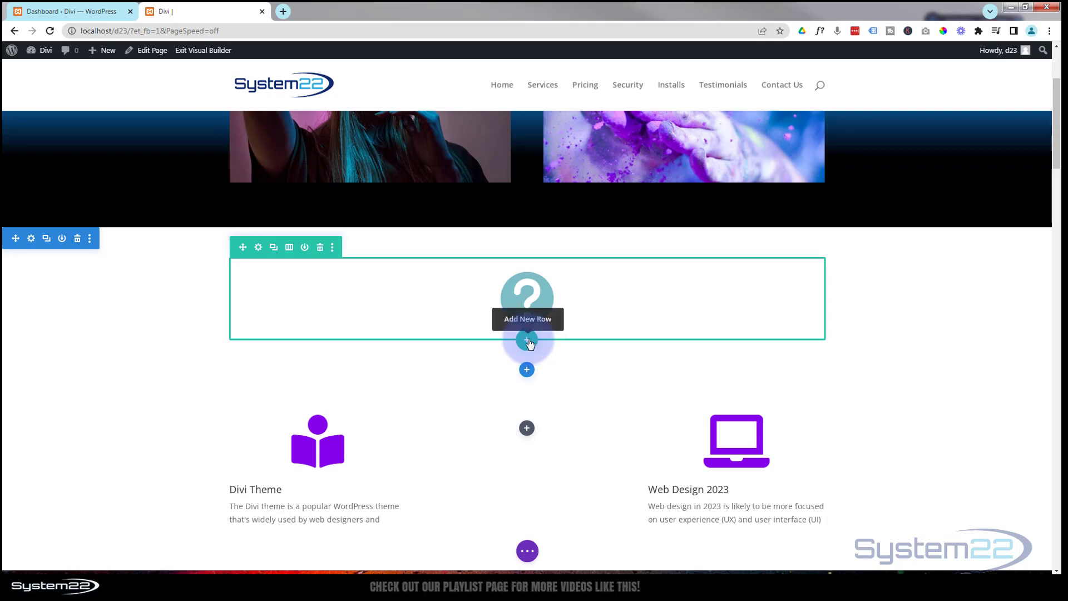
pyautogui.click(528, 341)
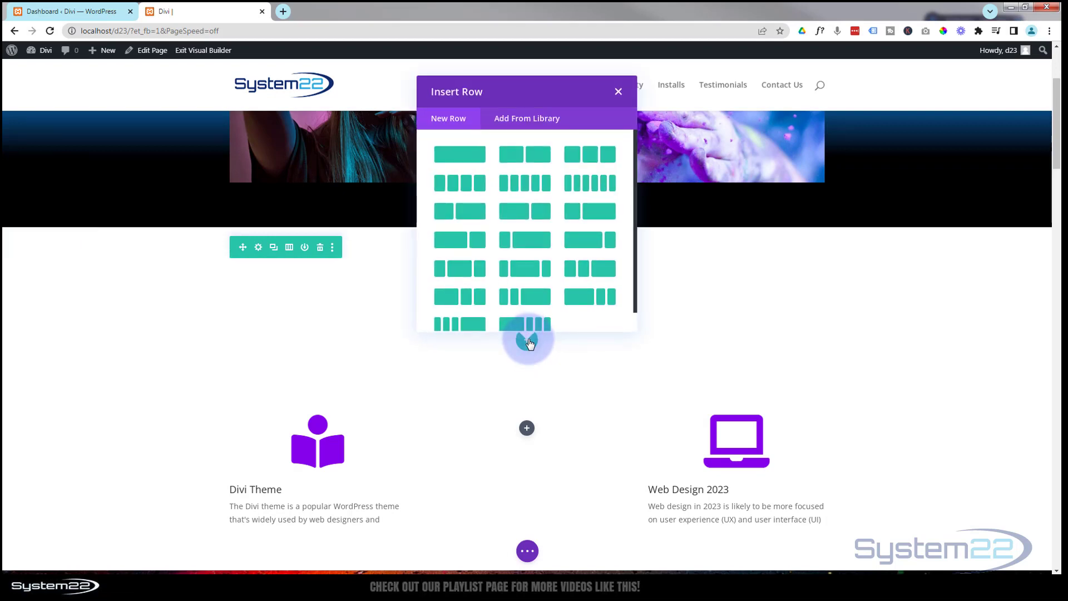
pyautogui.click(589, 155)
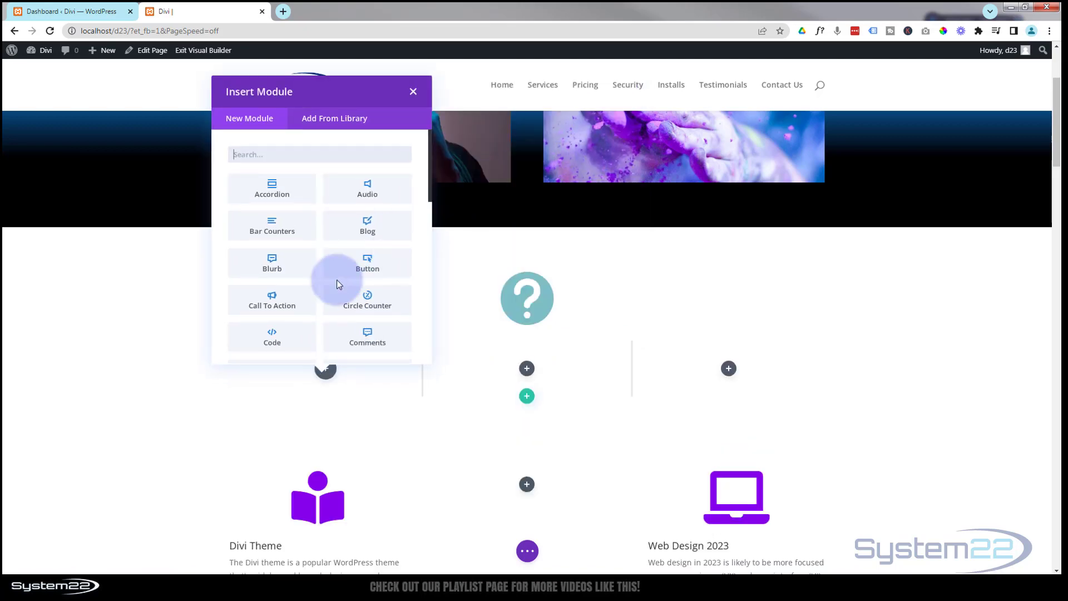
# Place a Call To Action box in the first column, then duplicate it into the middle and right columns.
pyautogui.click(288, 305)
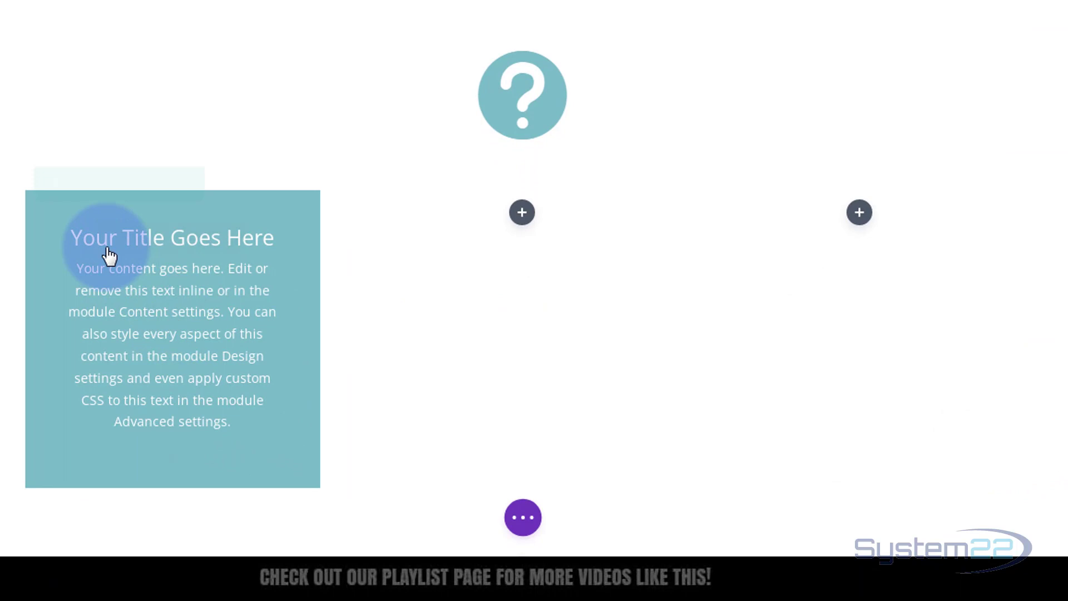
pyautogui.moveTo(104, 248)
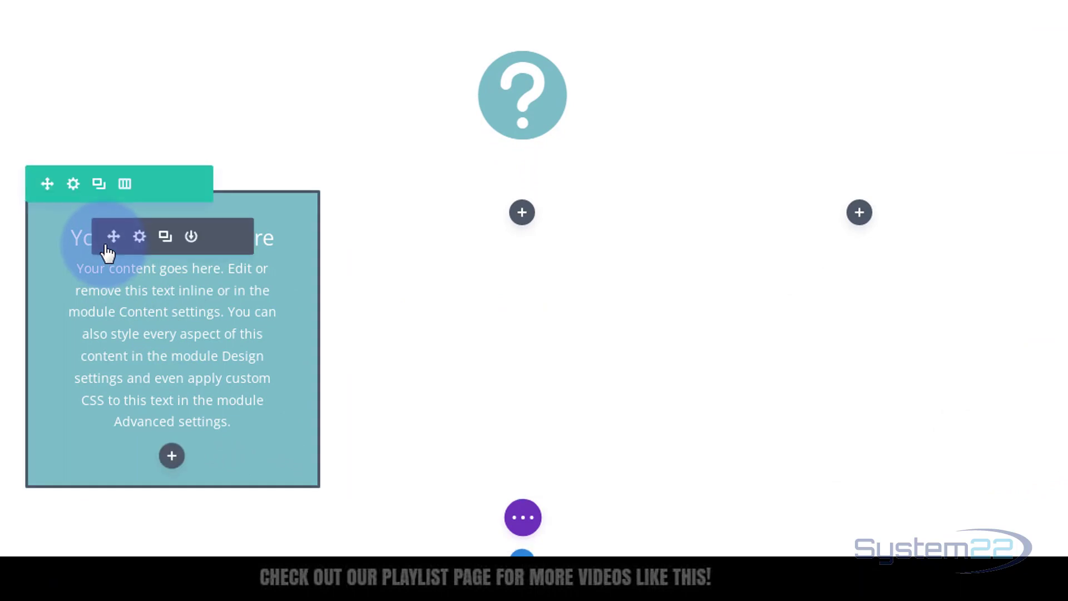
pyautogui.click(165, 238)
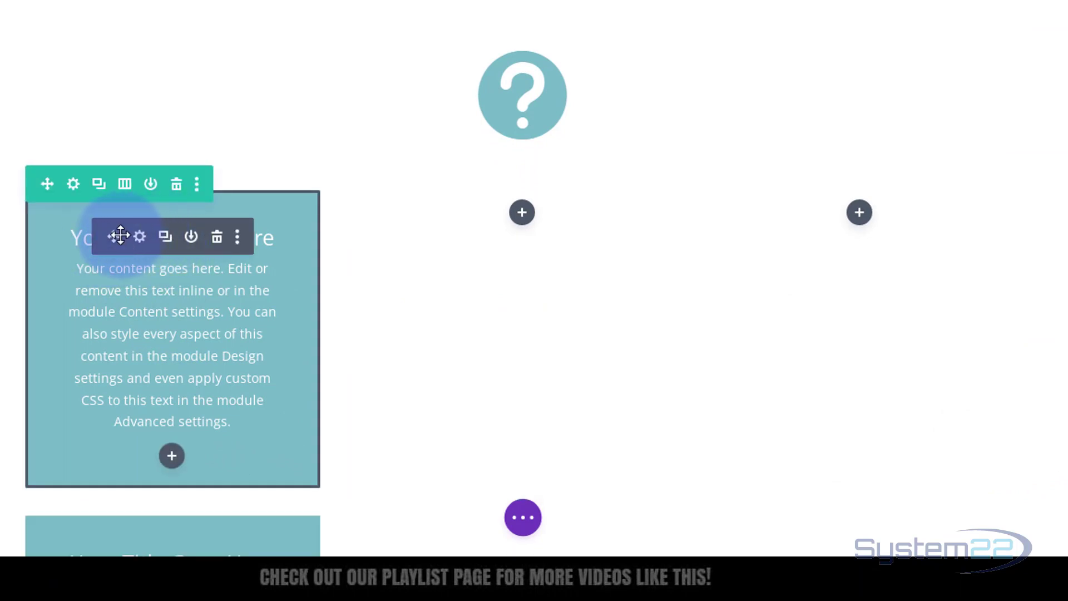
pyautogui.moveTo(117, 235); pyautogui.dragTo(845, 218)
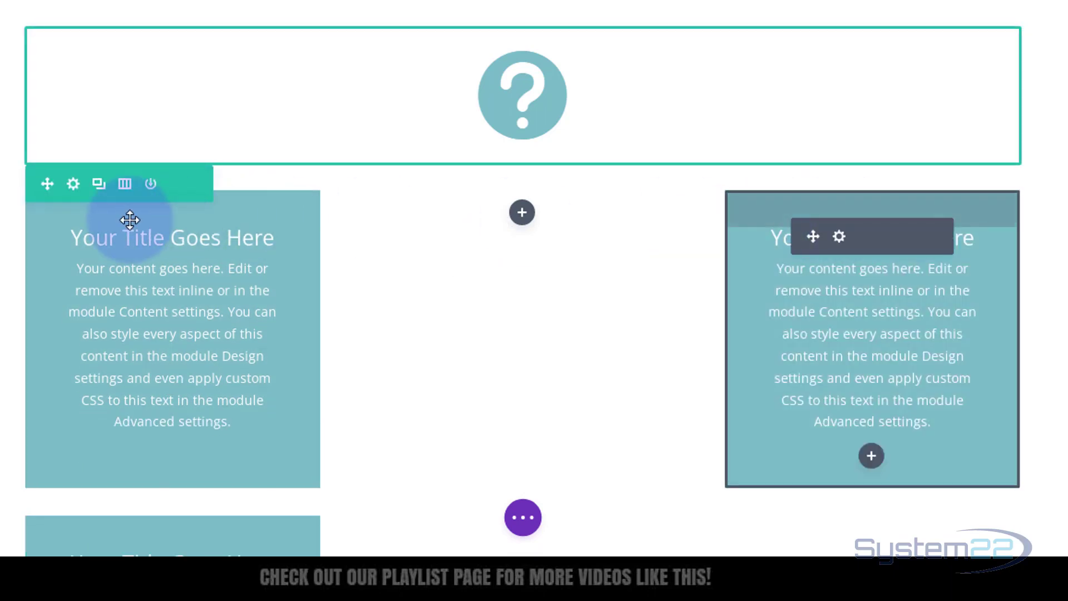
pyautogui.moveTo(113, 237); pyautogui.dragTo(500, 220)
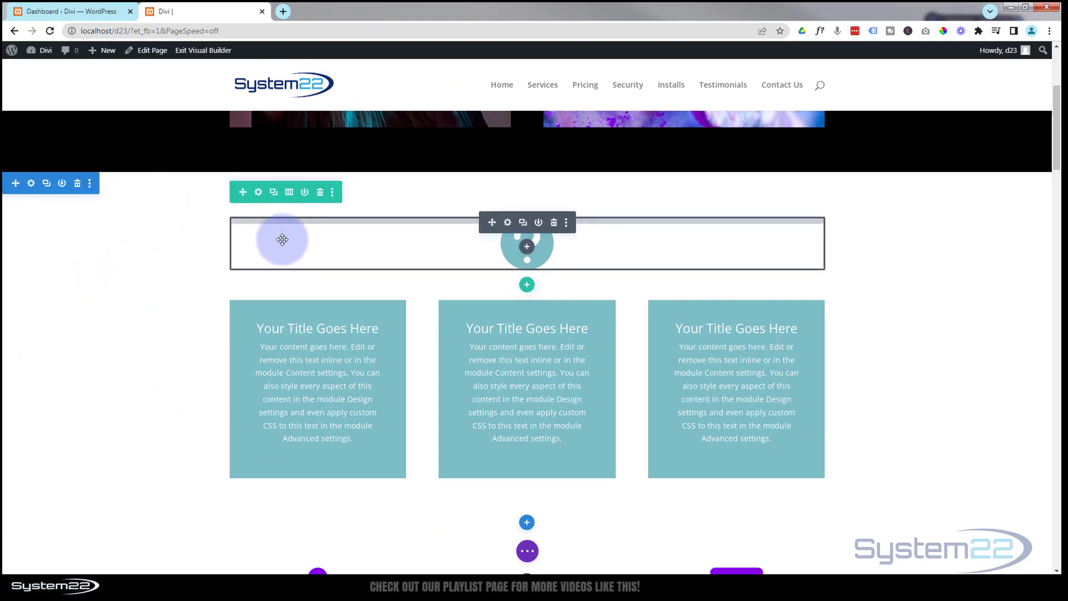
pyautogui.moveTo(297, 342)
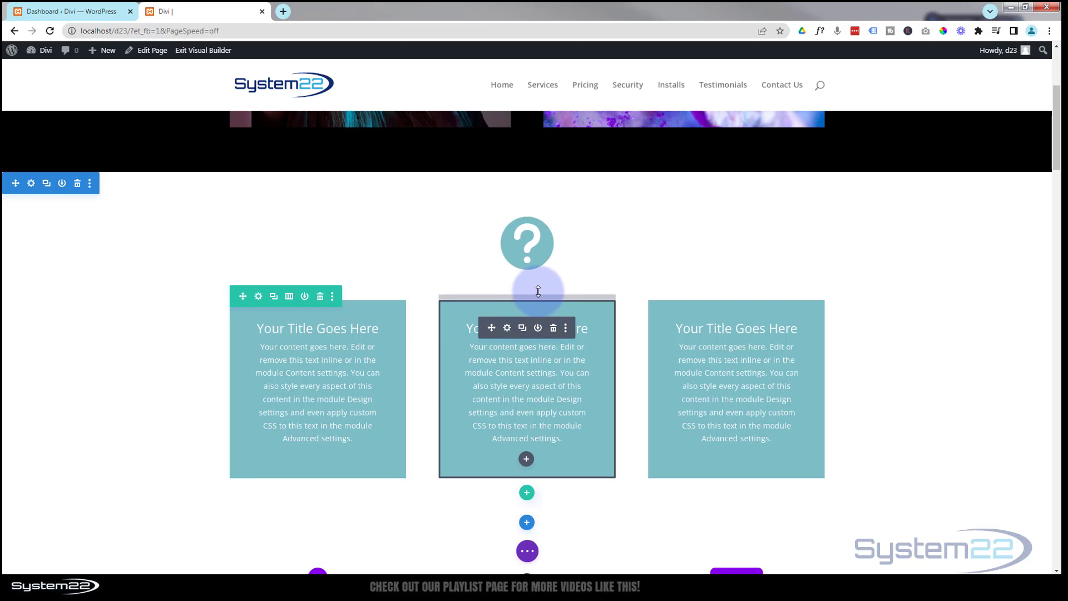
pyautogui.scroll(-2, 150, 477)
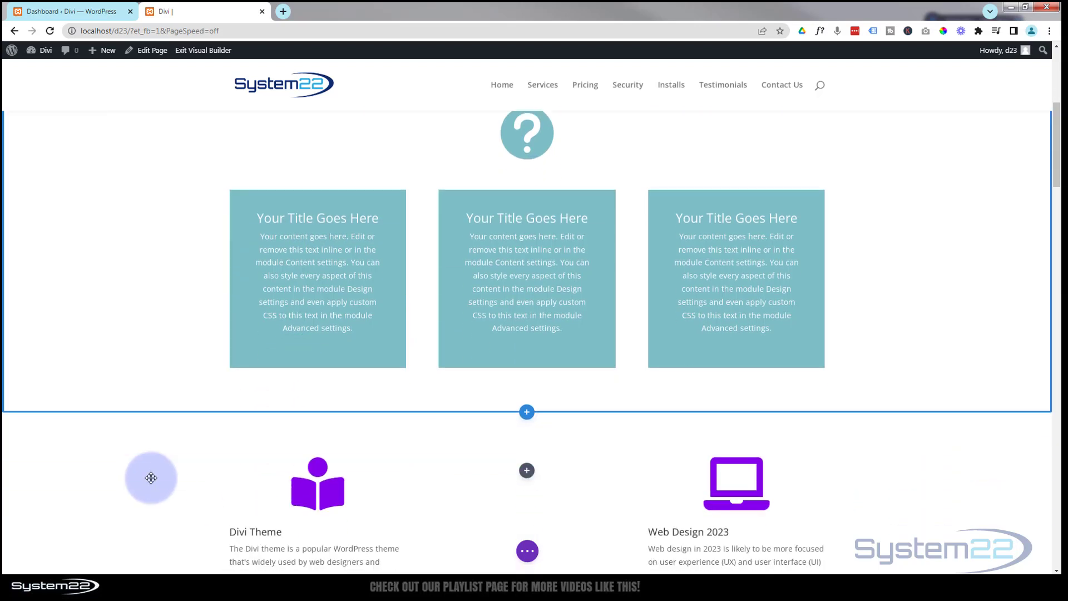
pyautogui.scroll(2, 151, 478)
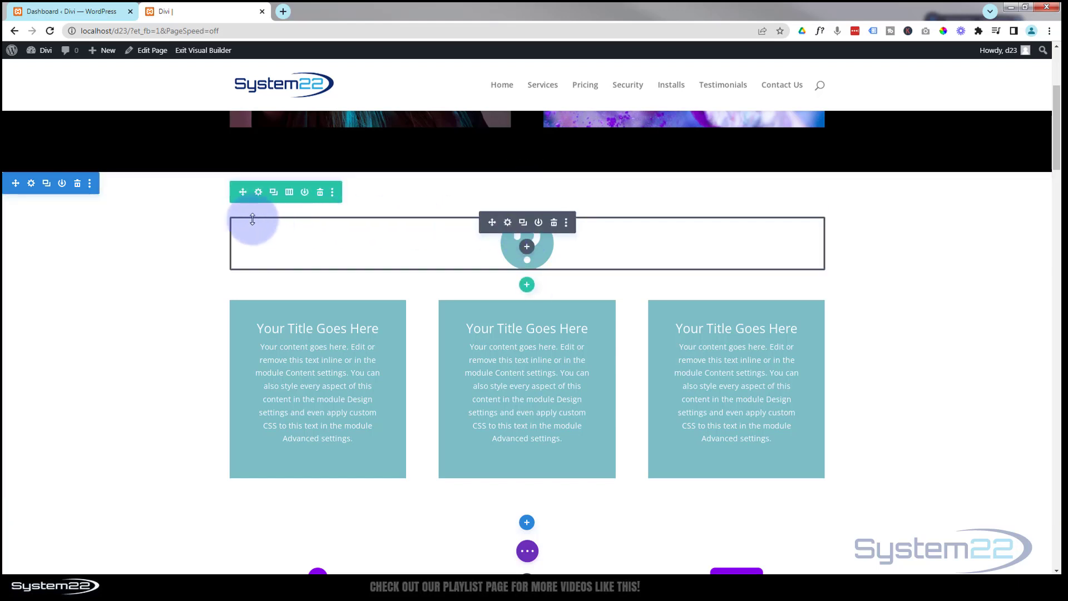
# Set the section's top and bottom padding to 0px under Design > Spacing.
pyautogui.click(30, 184)
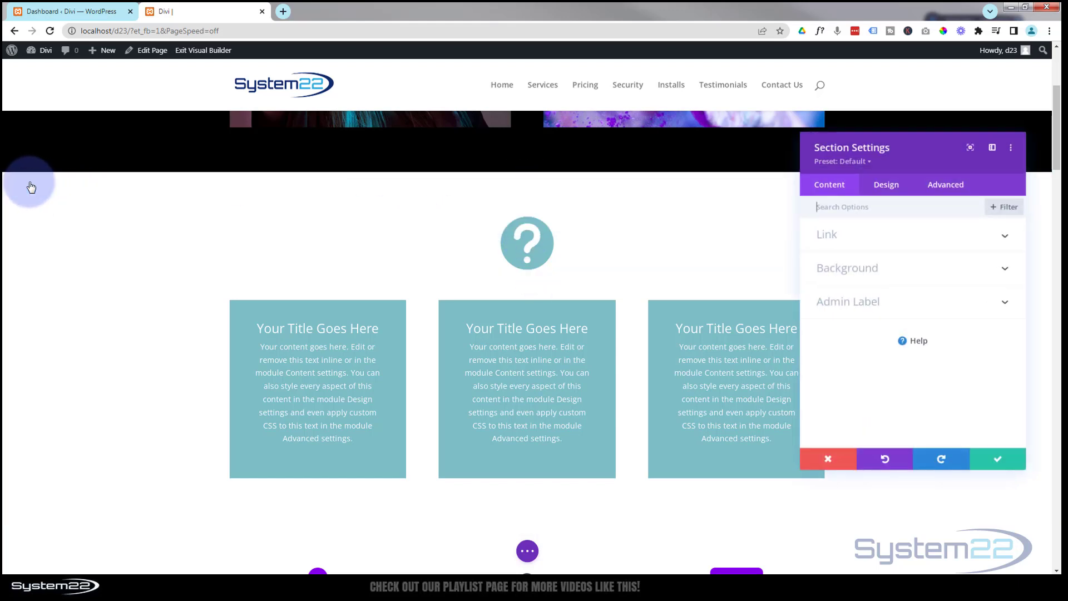
pyautogui.click(889, 188)
pyautogui.click(893, 336)
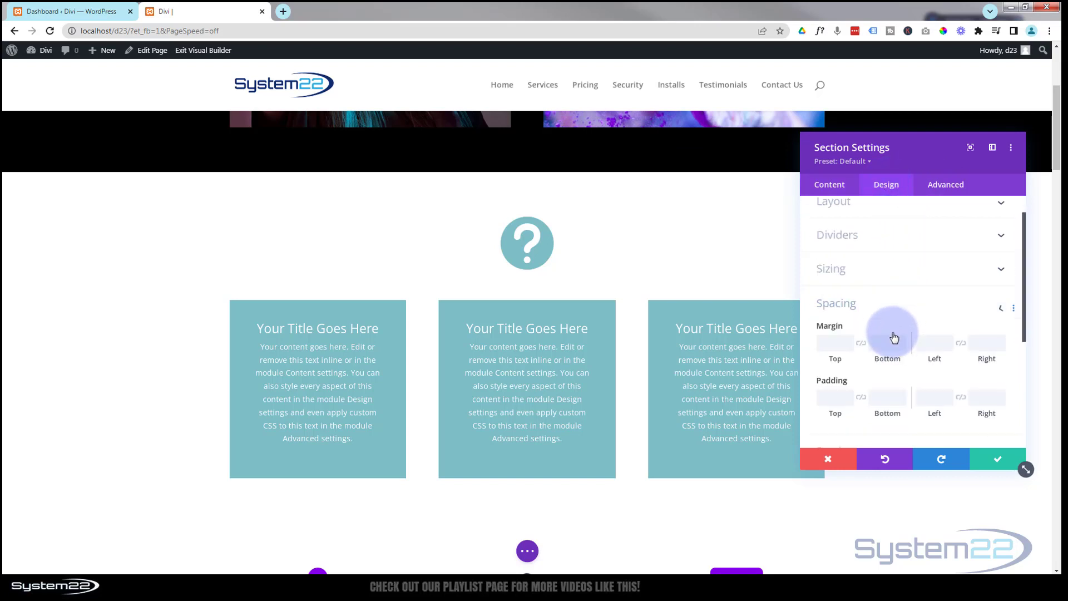
pyautogui.click(833, 306)
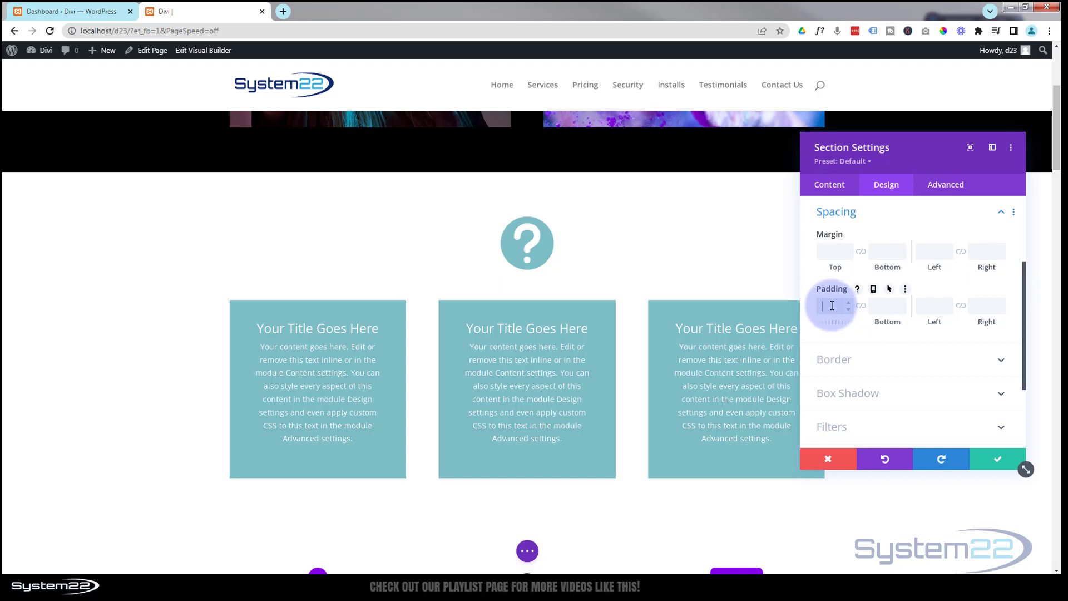
pyautogui.write('0px')
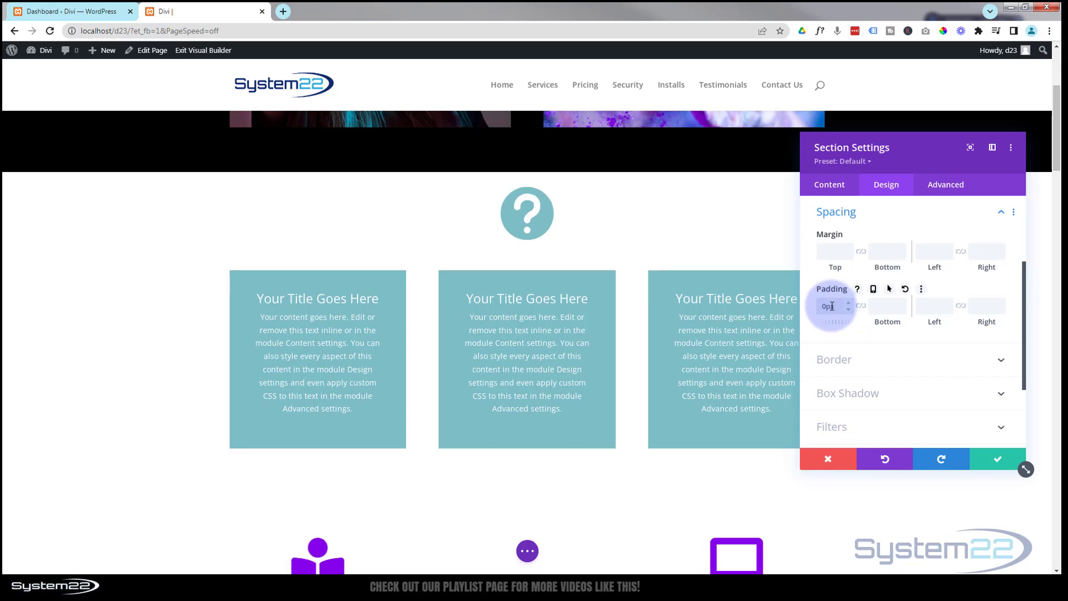
pyautogui.click(863, 307)
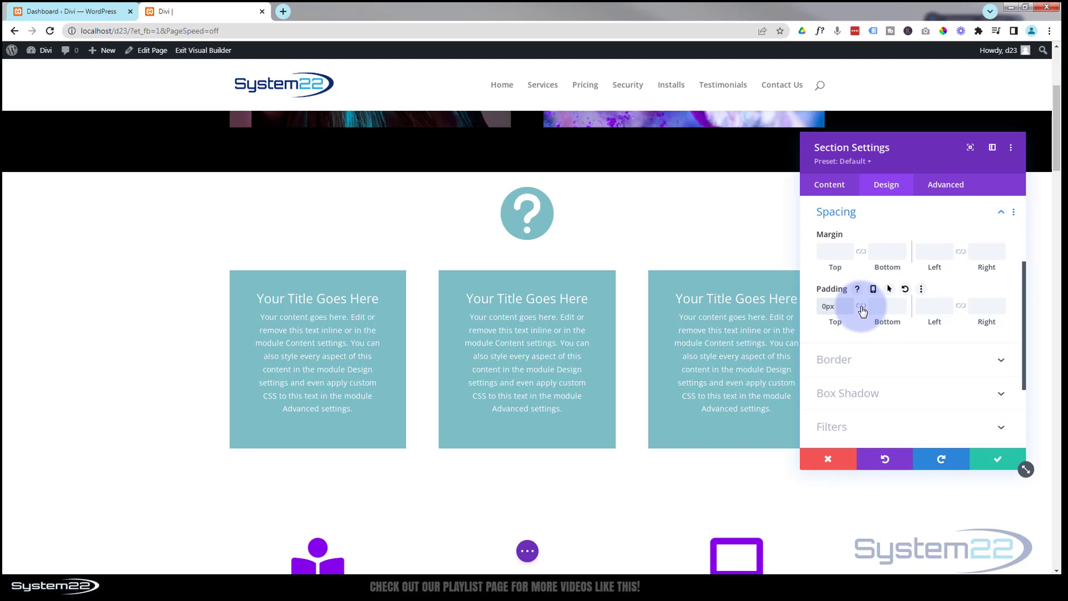
pyautogui.click(862, 308)
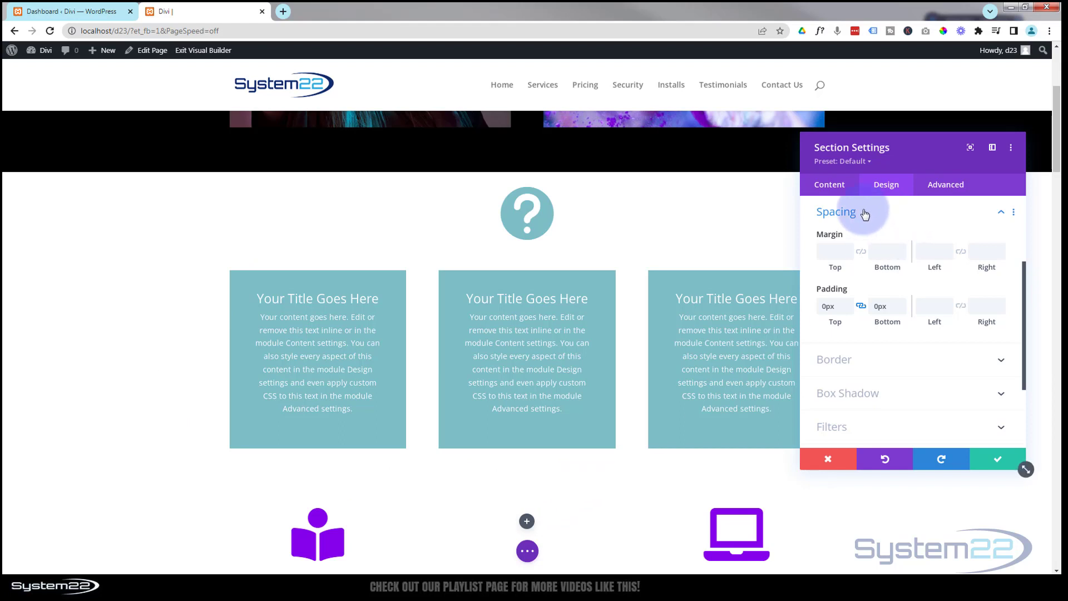
# Give the section a #0c71c3 blue background and save its settings.
pyautogui.click(834, 189)
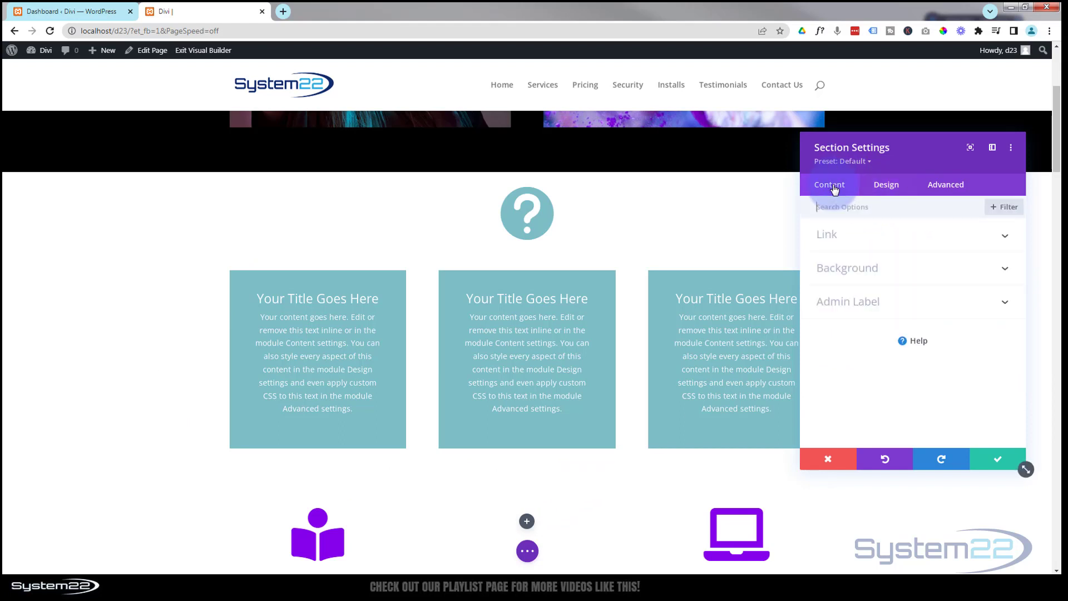
pyautogui.click(849, 273)
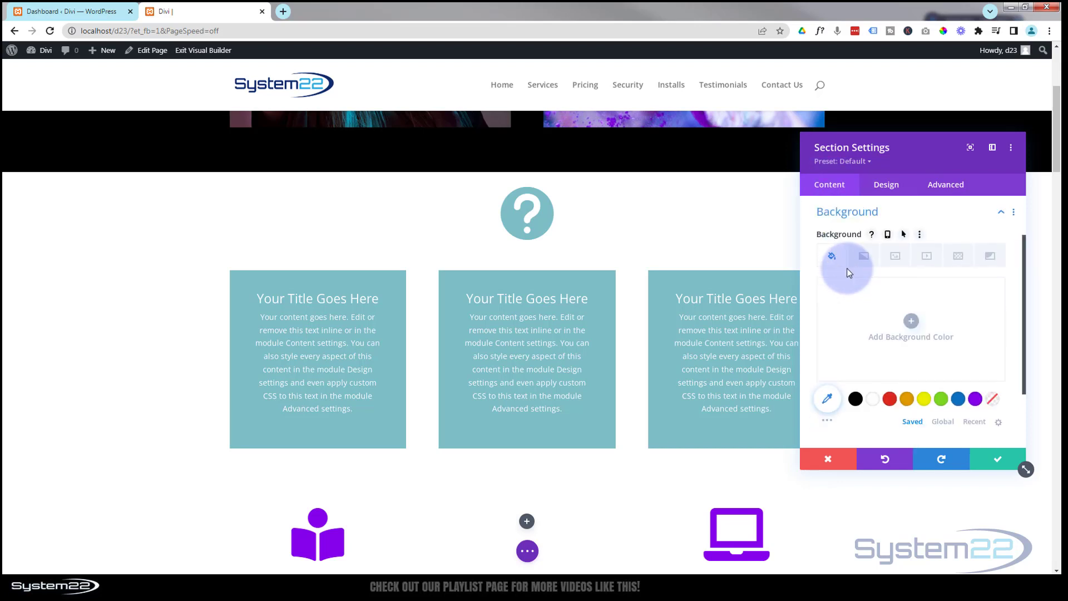
pyautogui.click(959, 400)
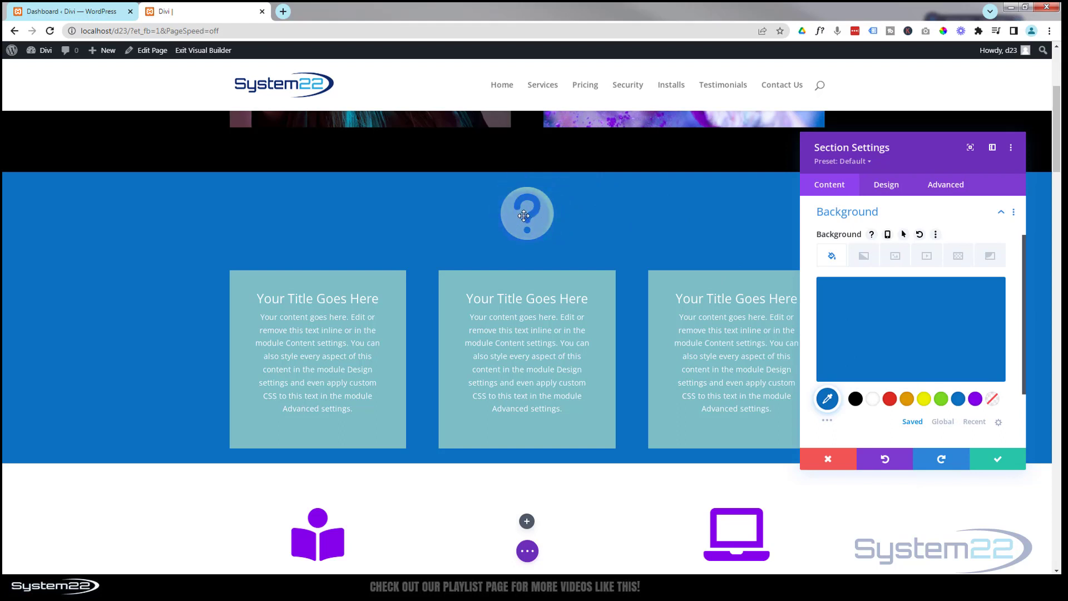
pyautogui.moveTo(523, 212); pyautogui.dragTo(598, 230)
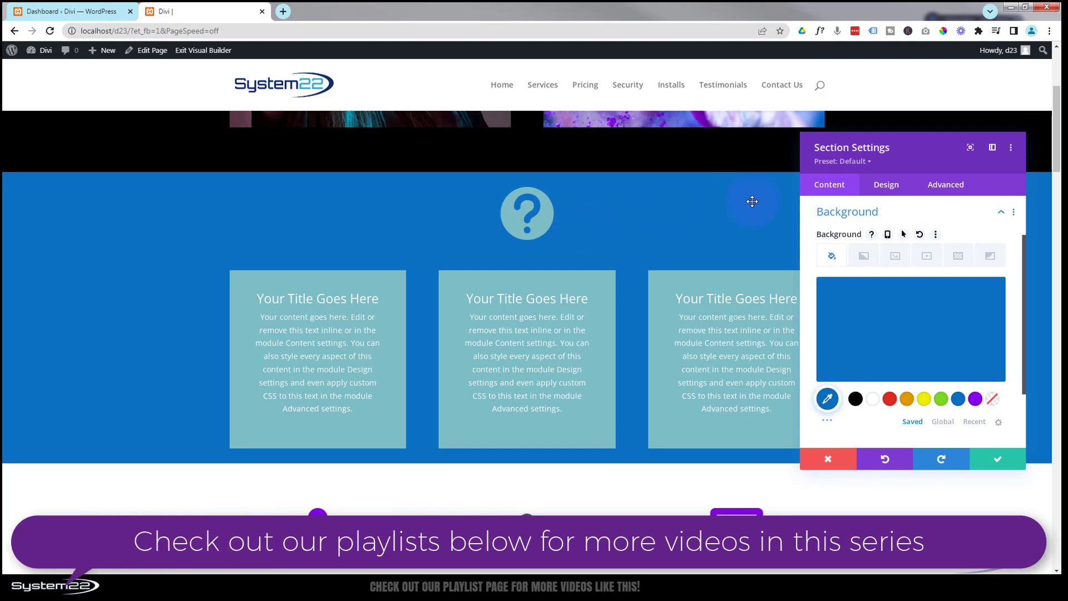
pyautogui.click(995, 452)
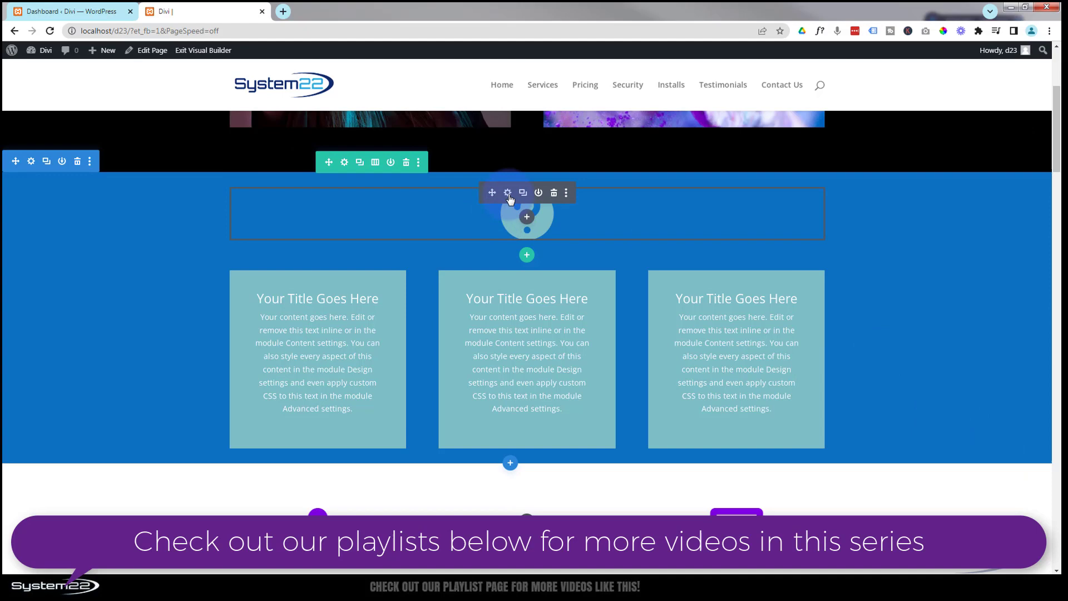
# Set the question-mark icon's size to 50px under Design > Icon and save.
pyautogui.click(508, 194)
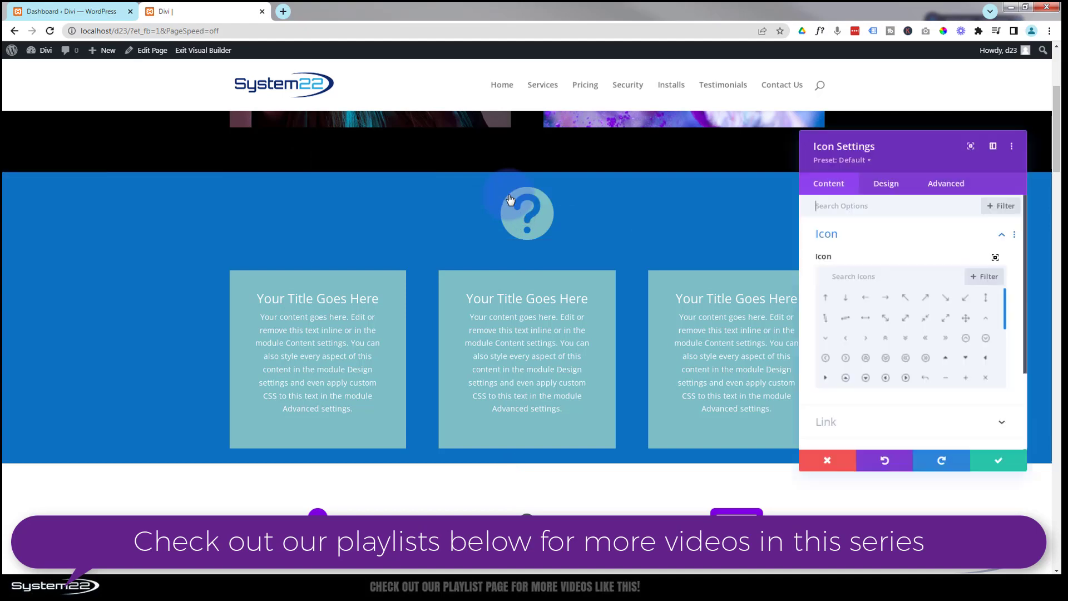
pyautogui.click(889, 188)
pyautogui.click(892, 232)
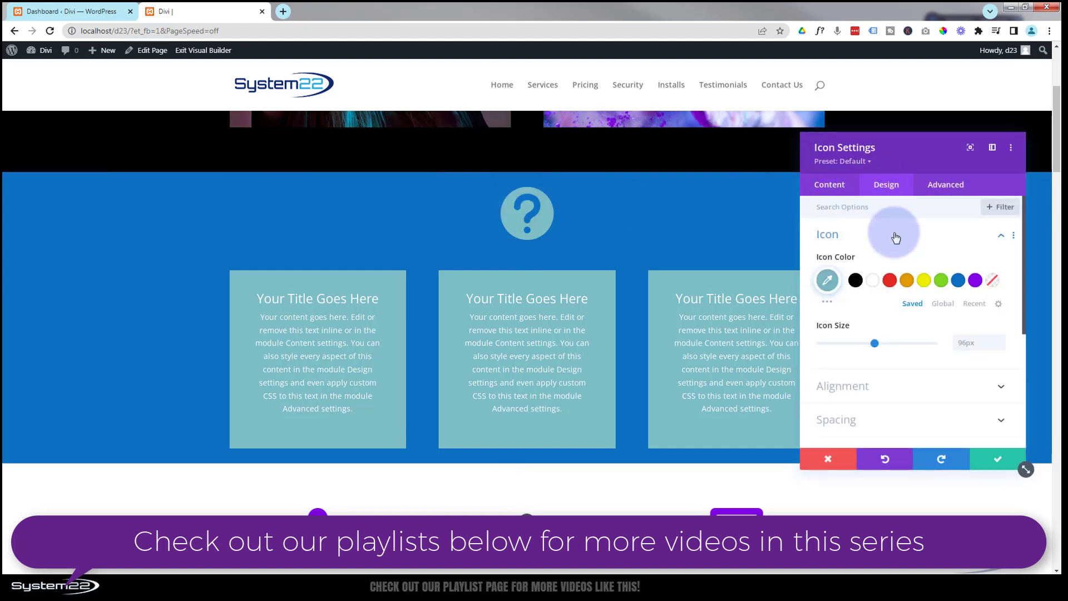
pyautogui.click(873, 340)
pyautogui.click(967, 342)
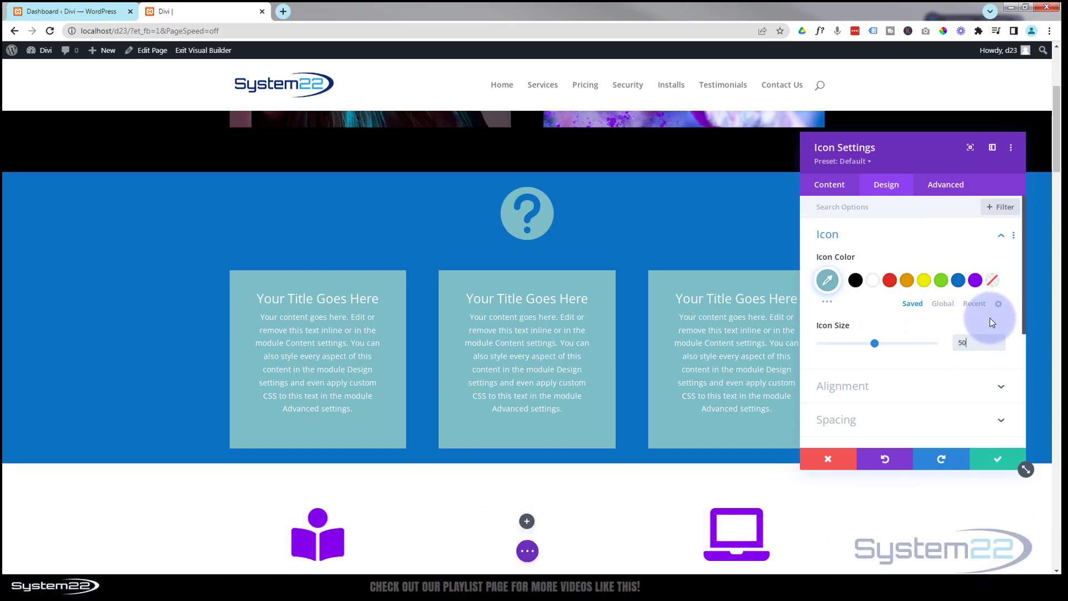
pyautogui.write('50px')
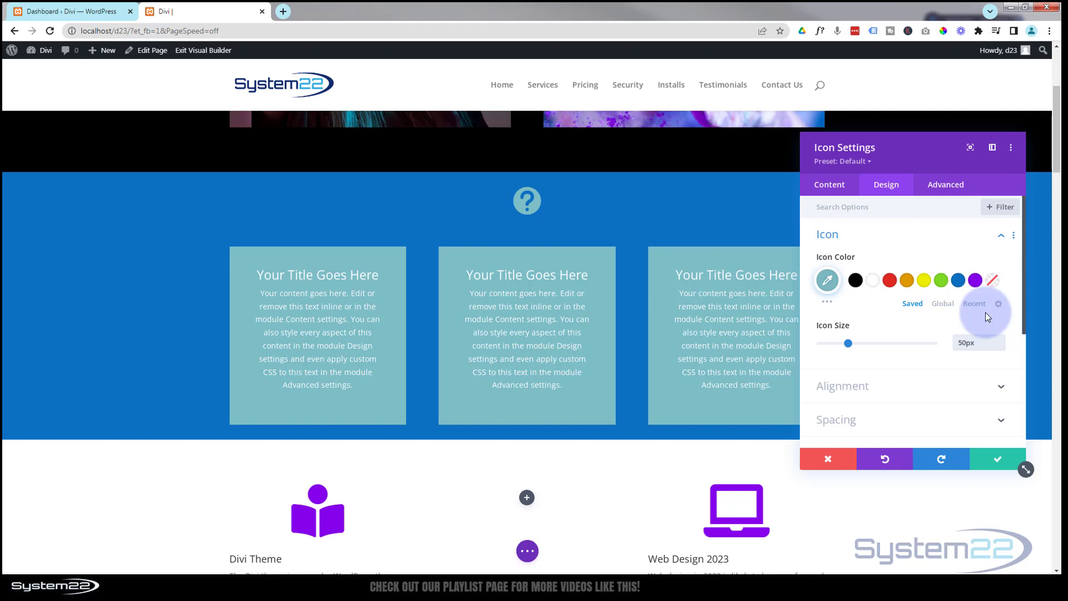
pyautogui.click(990, 454)
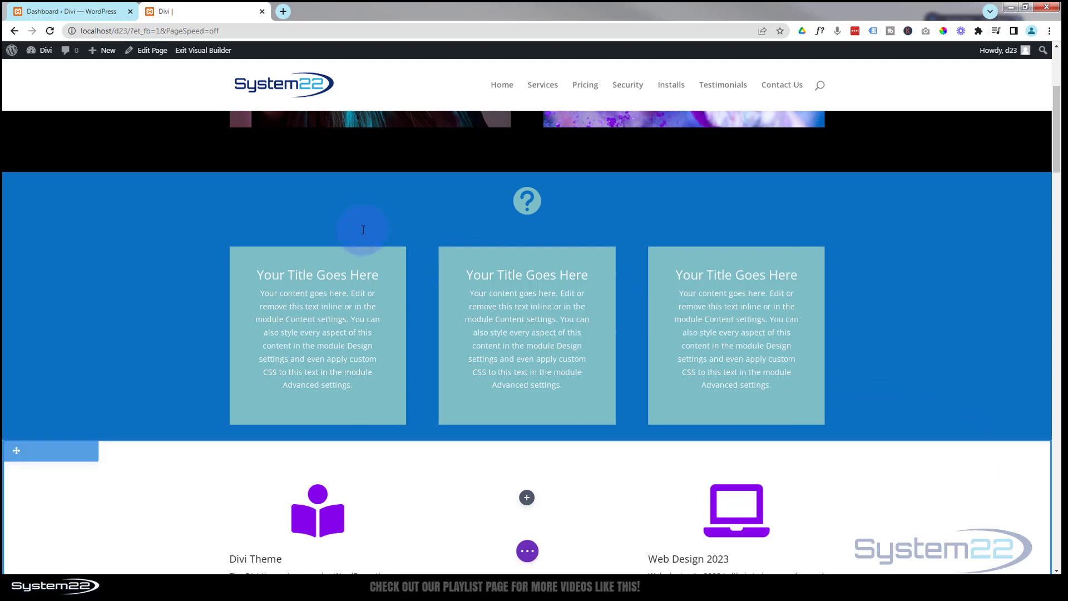
pyautogui.moveTo(109, 208)
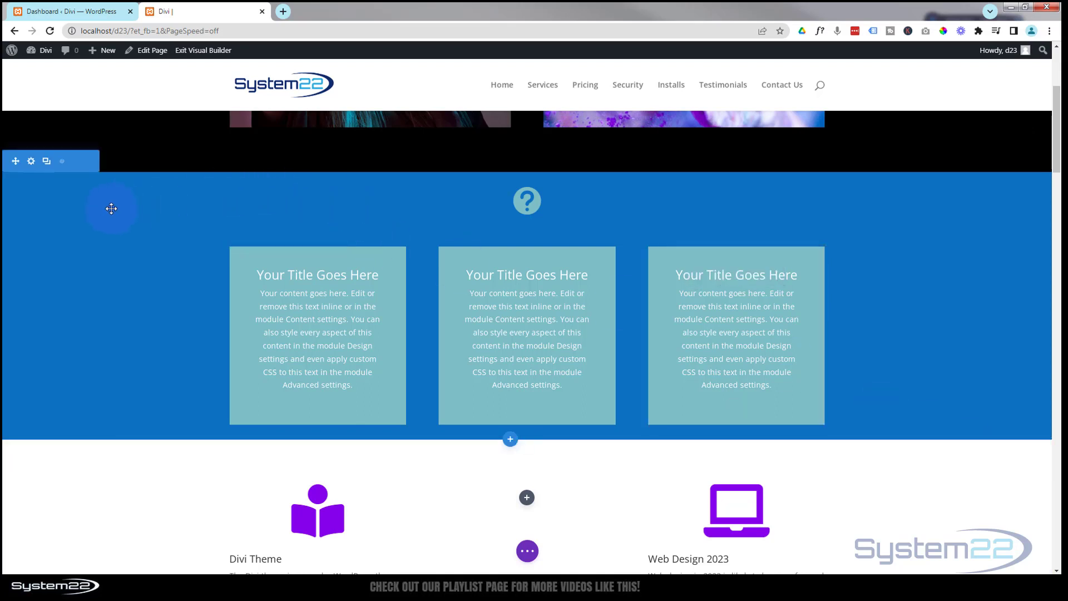
# Reopen the blue section's settings at Design > Sizing, scrolled down to Height.
pyautogui.click(32, 163)
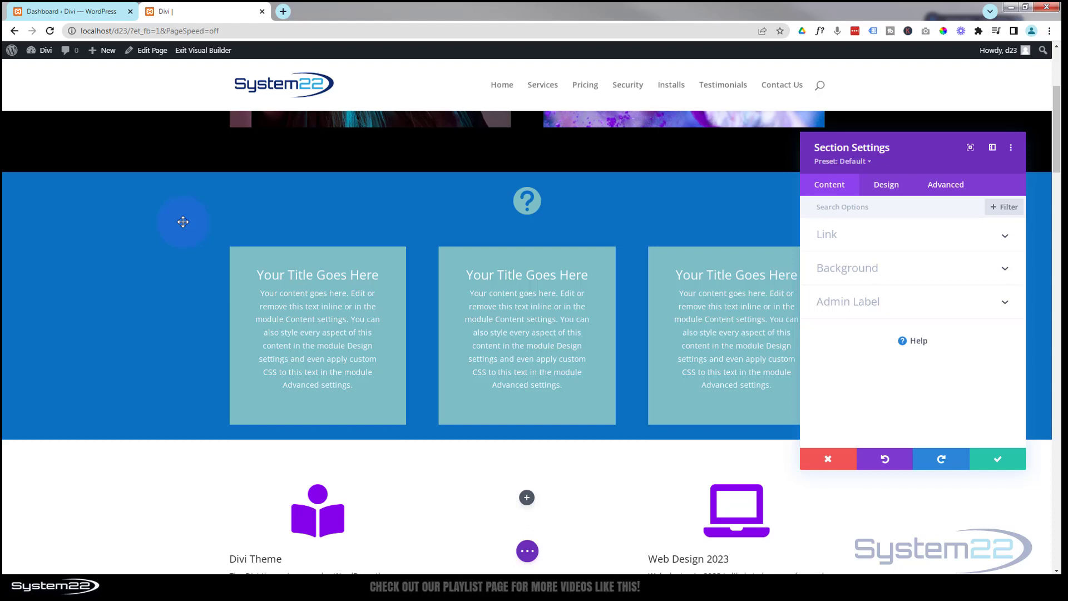
pyautogui.click(887, 185)
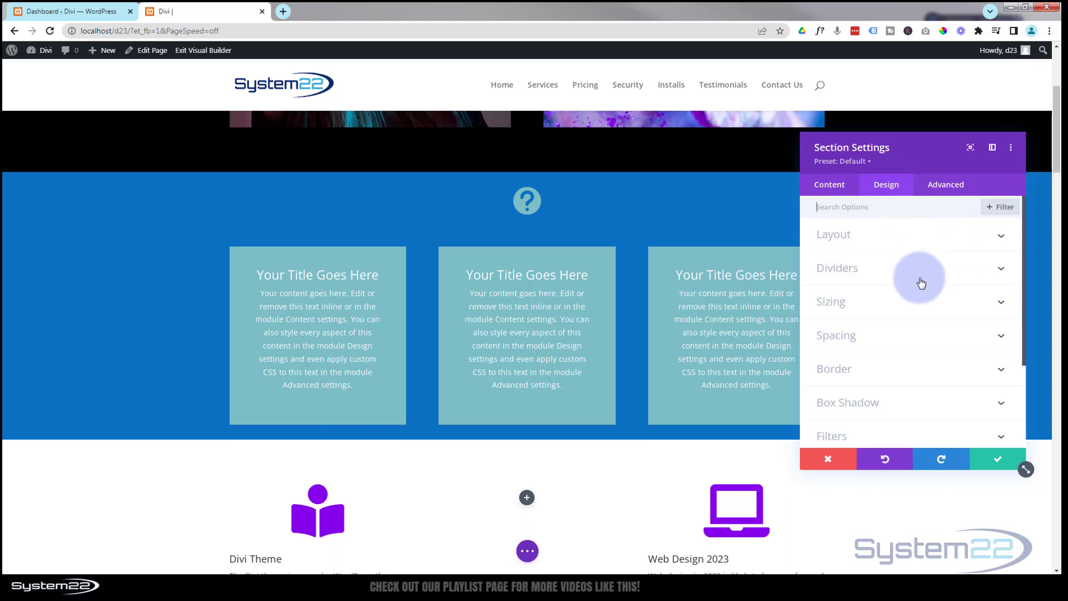
pyautogui.click(897, 305)
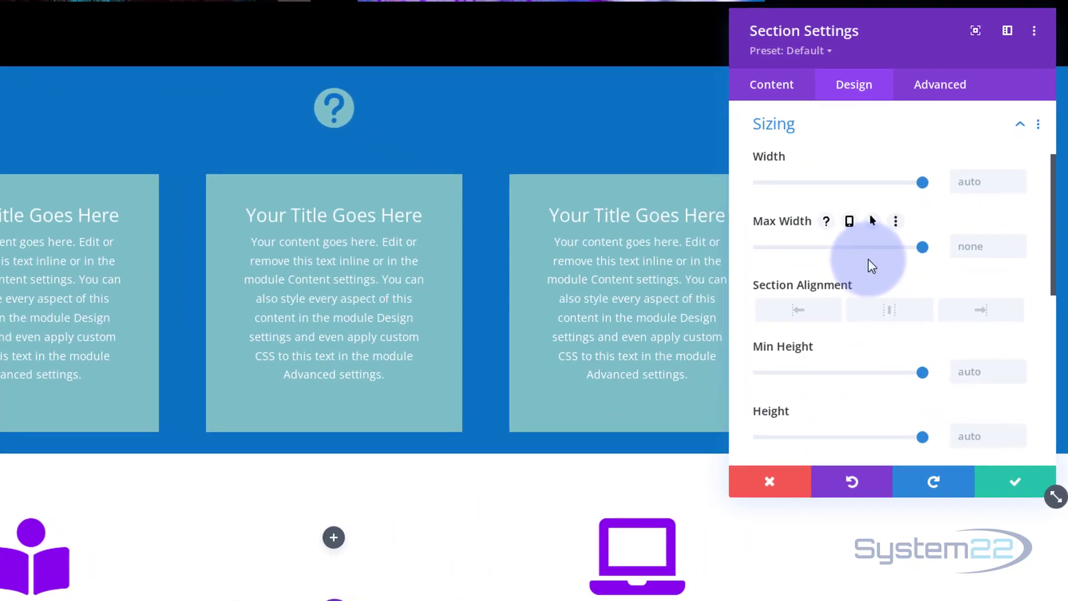
pyautogui.scroll(-3, 872, 266)
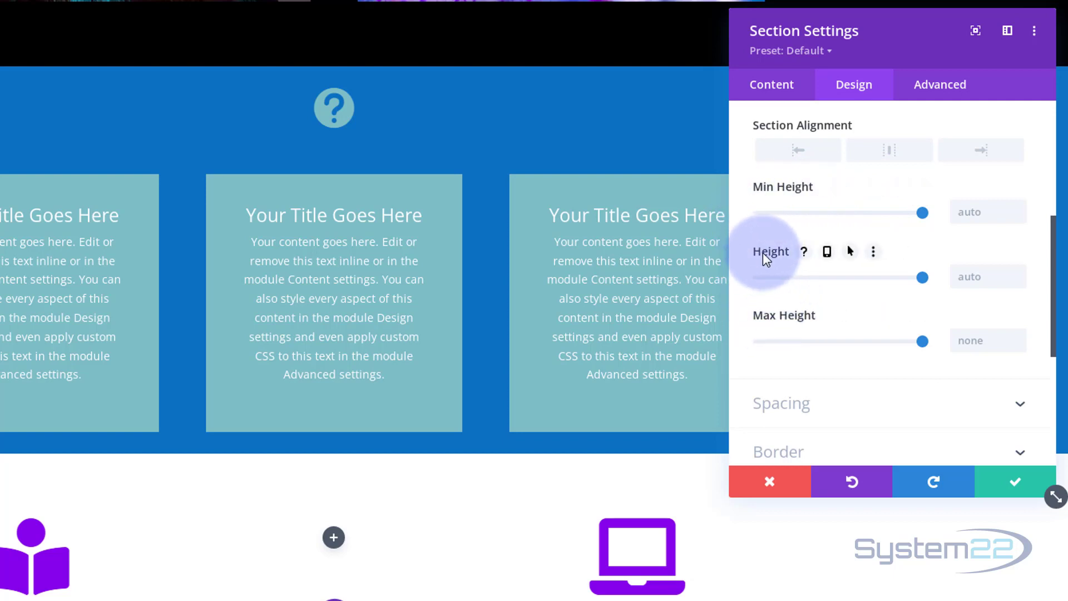
# Enable hover options for Height and set the default desktop height to 106px.
pyautogui.click(852, 254)
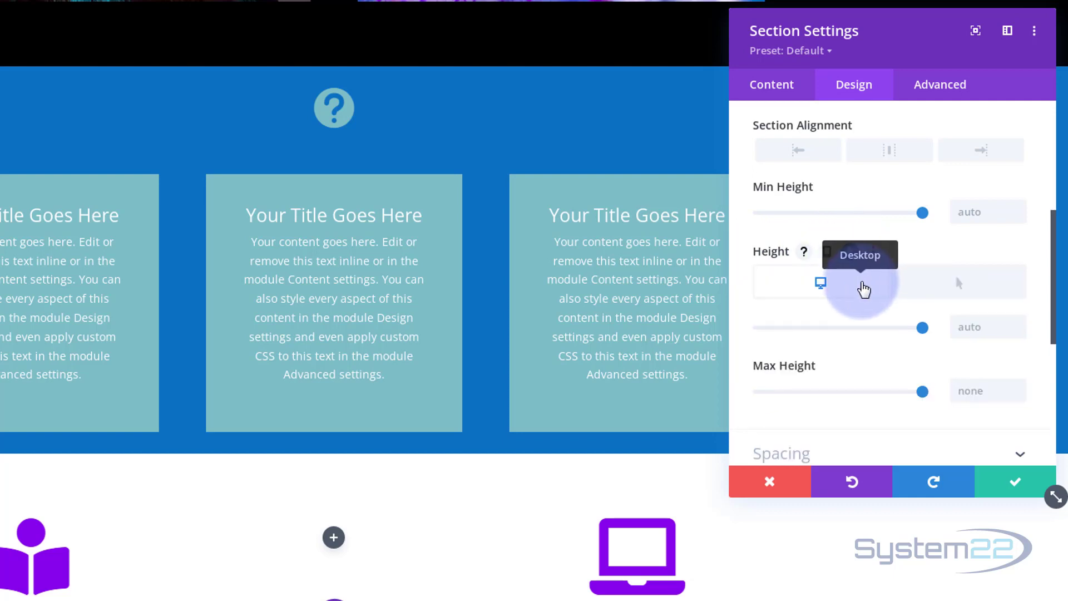
pyautogui.click(862, 291)
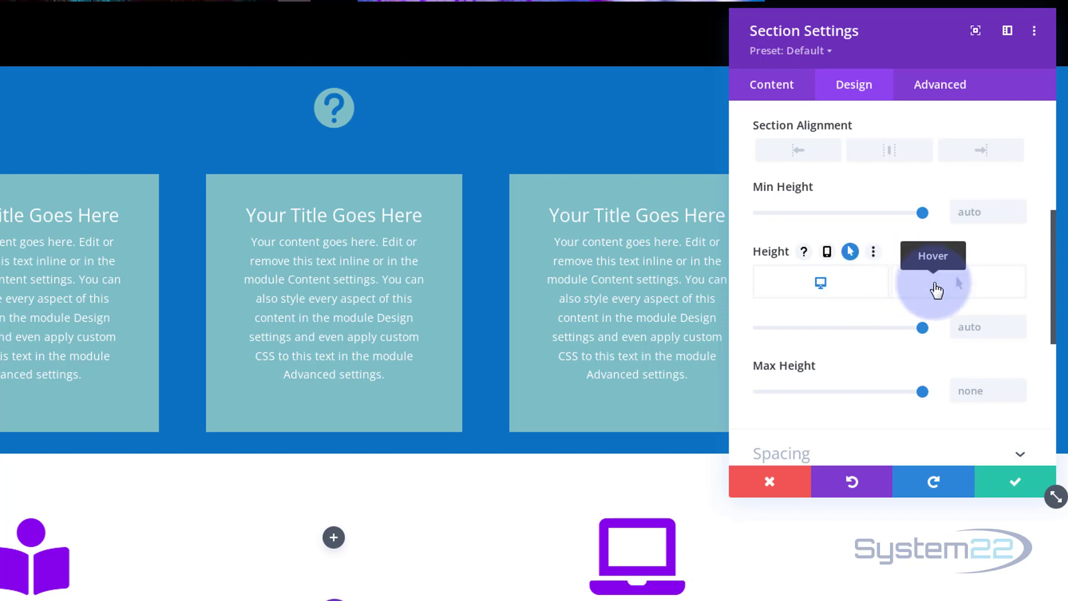
pyautogui.click(937, 289)
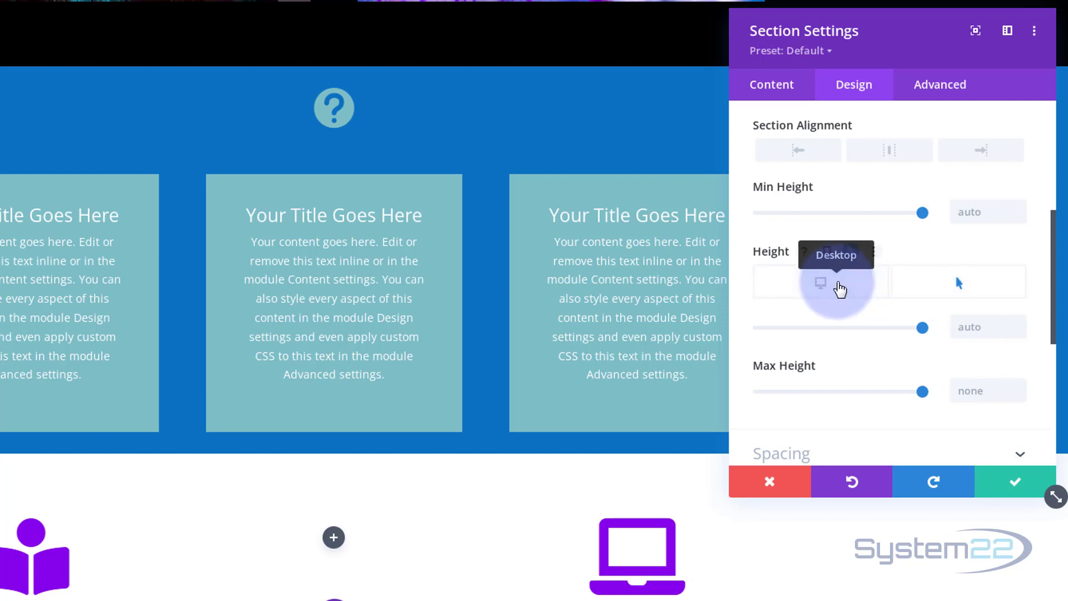
pyautogui.click(840, 289)
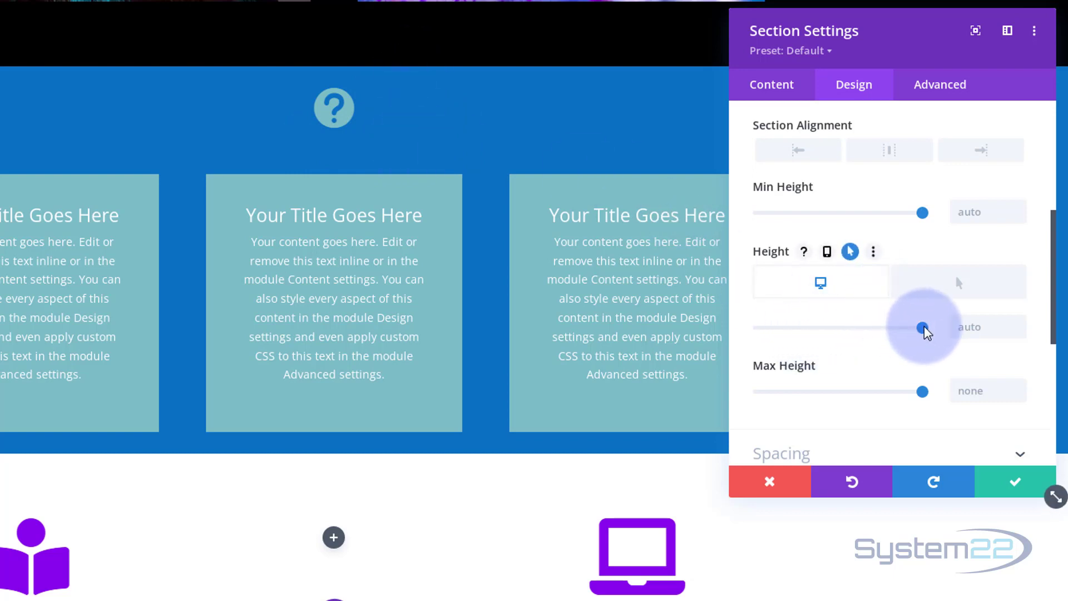
pyautogui.moveTo(926, 332); pyautogui.dragTo(756, 329)
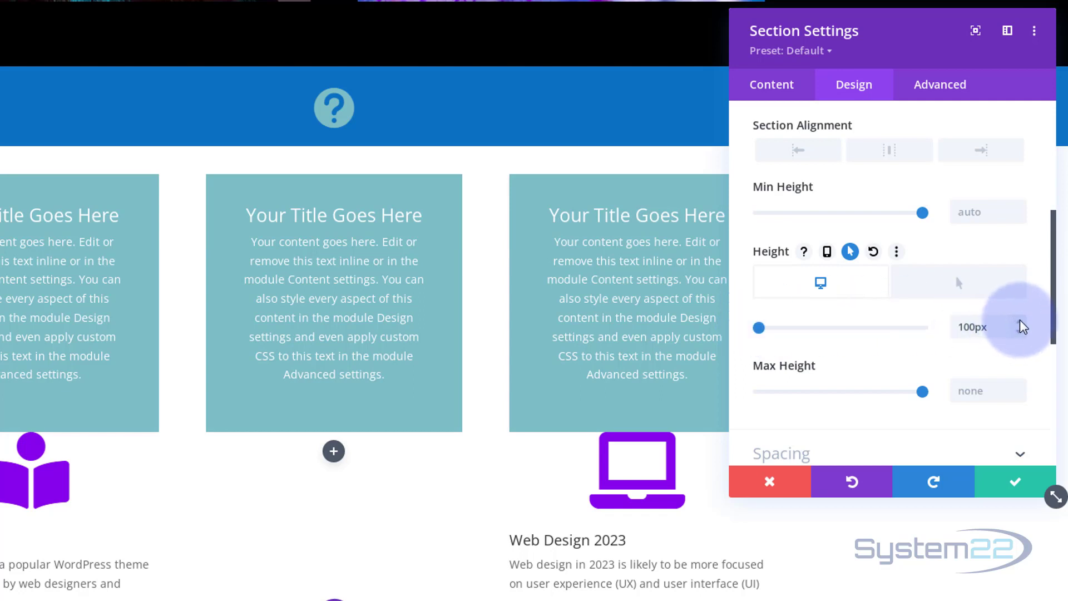
pyautogui.press('Up')
pyautogui.press('Up')
pyautogui.press('Up')
pyautogui.press('Up')
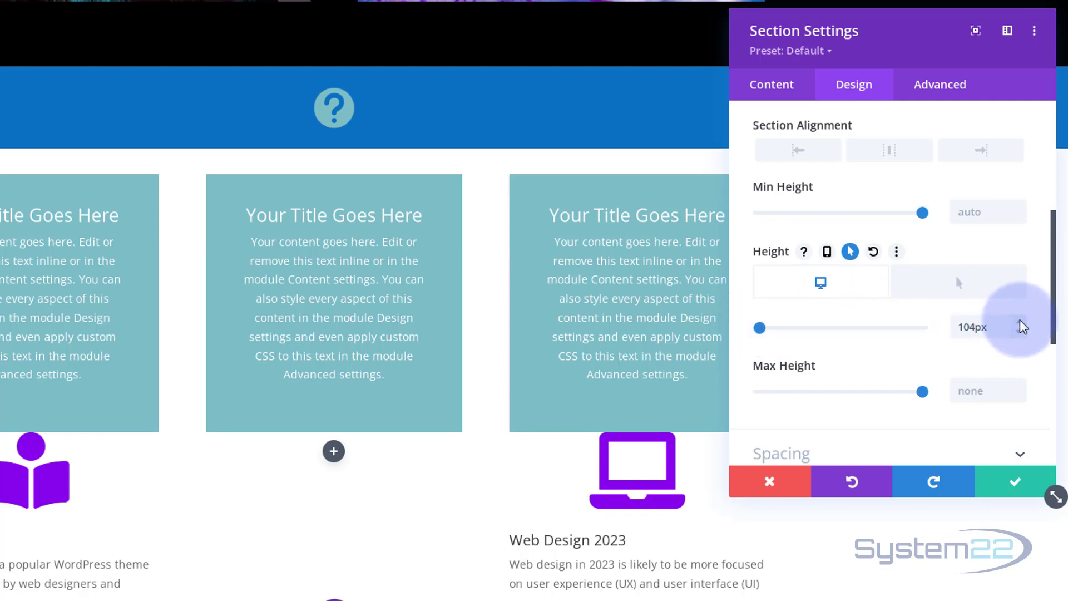
pyautogui.press('Up')
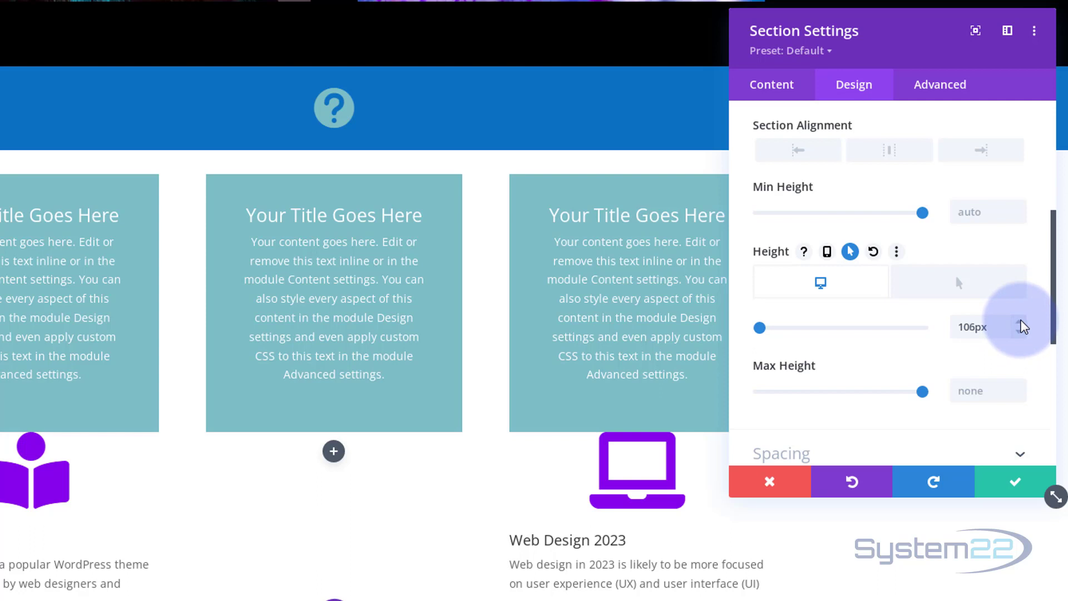
pyautogui.click(1021, 324)
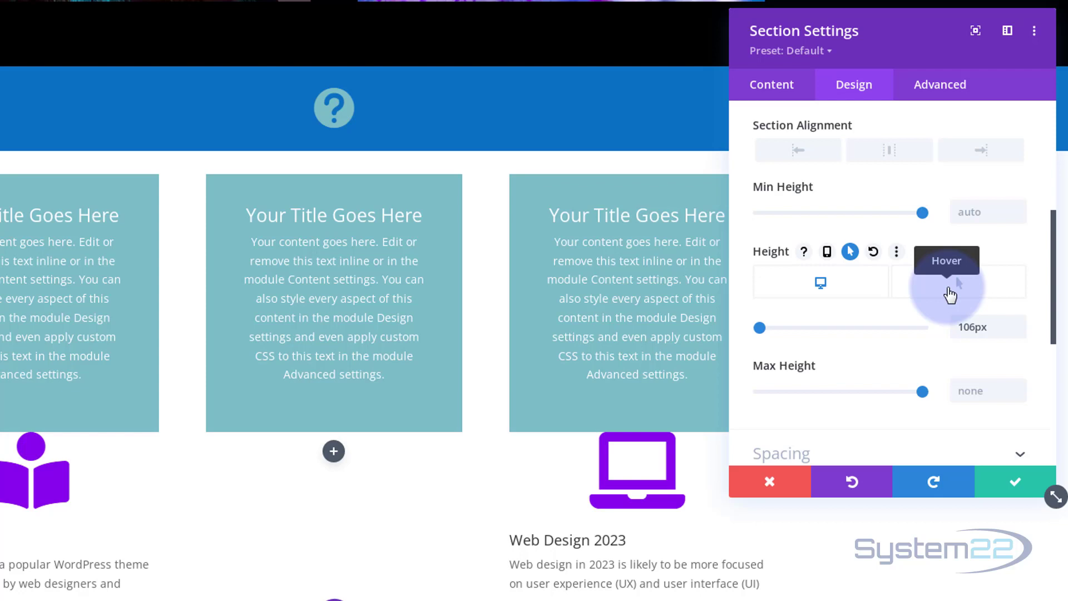
# Set the section's hover height to 500px.
pyautogui.click(951, 295)
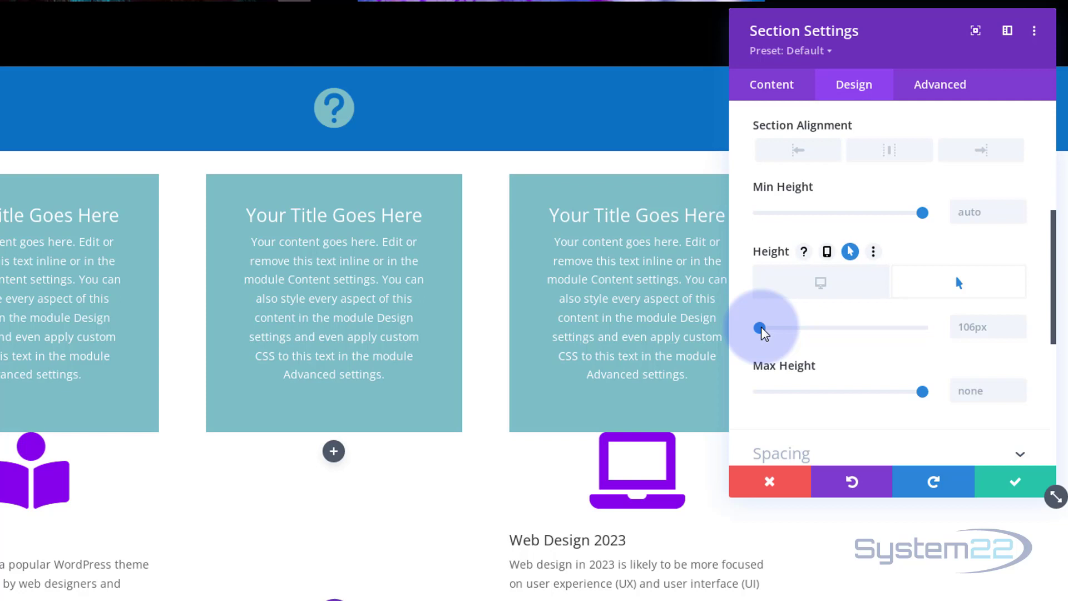
pyautogui.moveTo(763, 332); pyautogui.dragTo(831, 328)
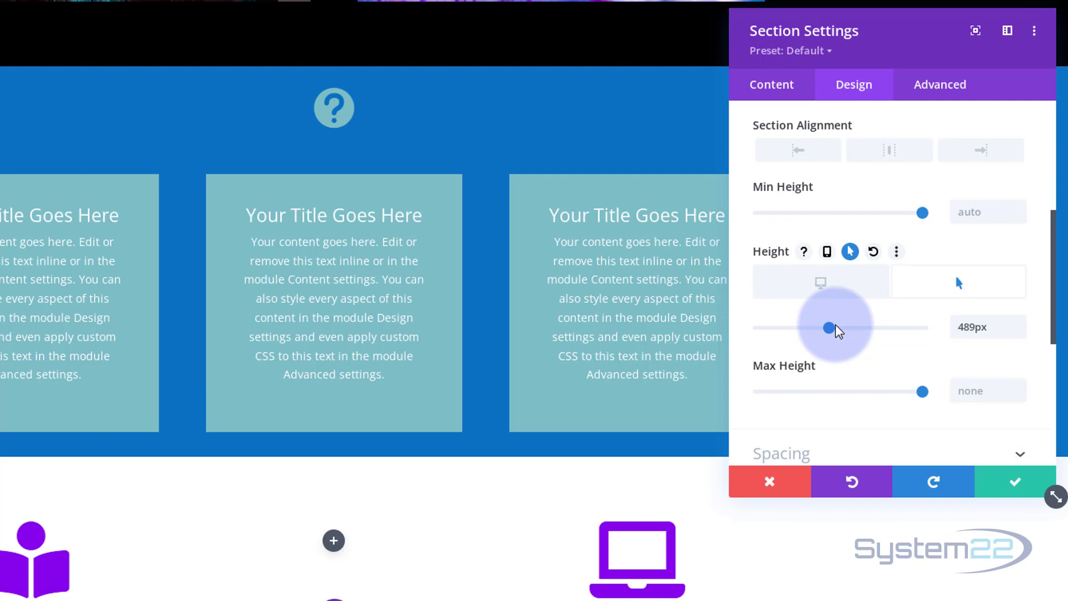
pyautogui.click(1022, 324)
pyautogui.click(1021, 324)
pyautogui.click(1021, 325)
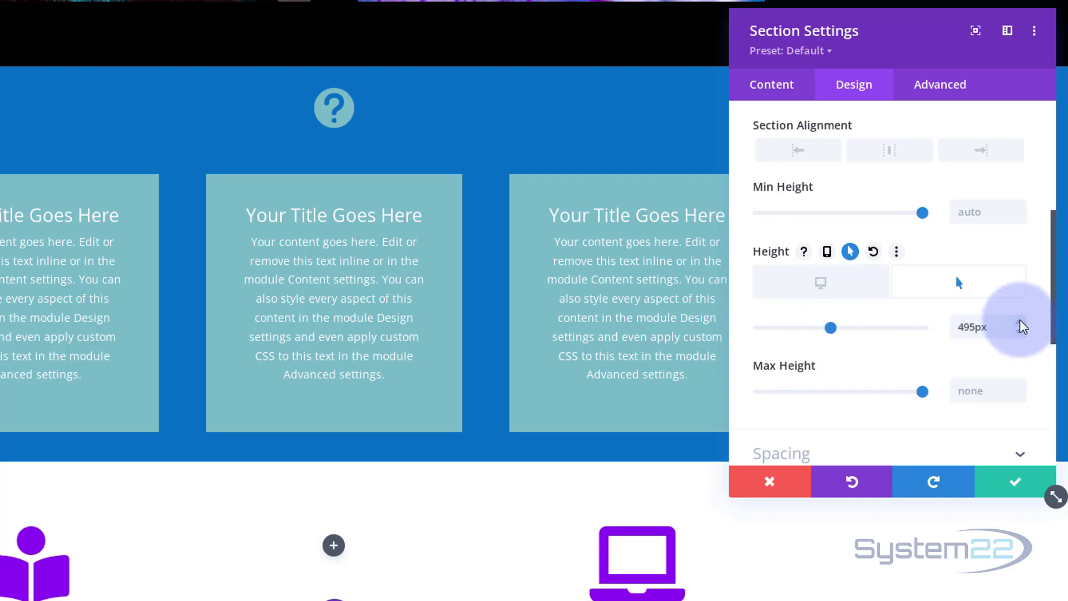
pyautogui.moveTo(958, 328); pyautogui.dragTo(975, 328)
pyautogui.write('500')
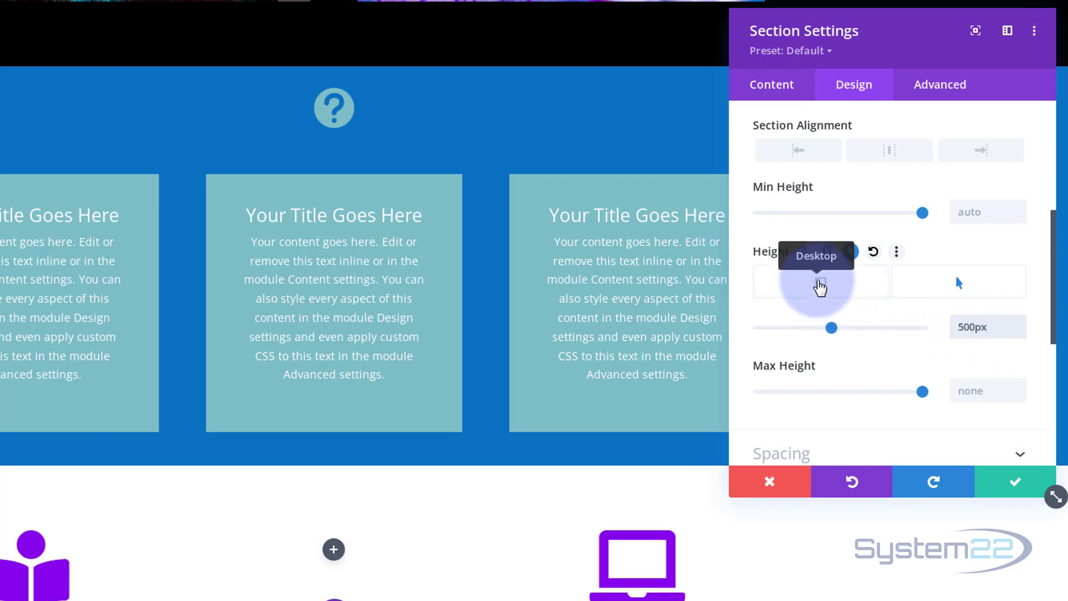
# Confirm the desktop height stays 106px and the hover height is 500px.
pyautogui.click(820, 286)
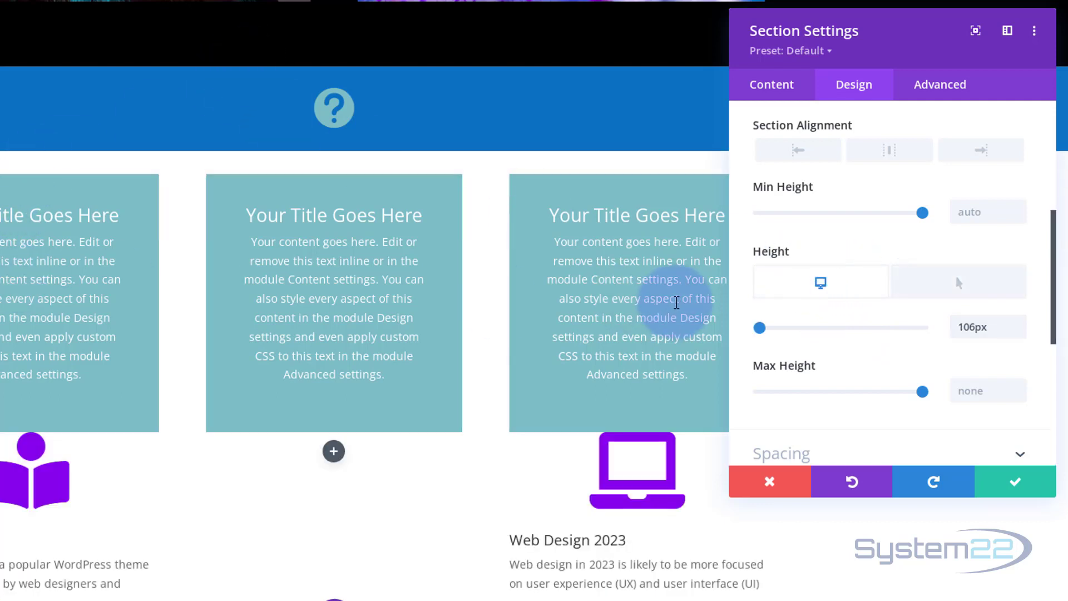
pyautogui.click(949, 285)
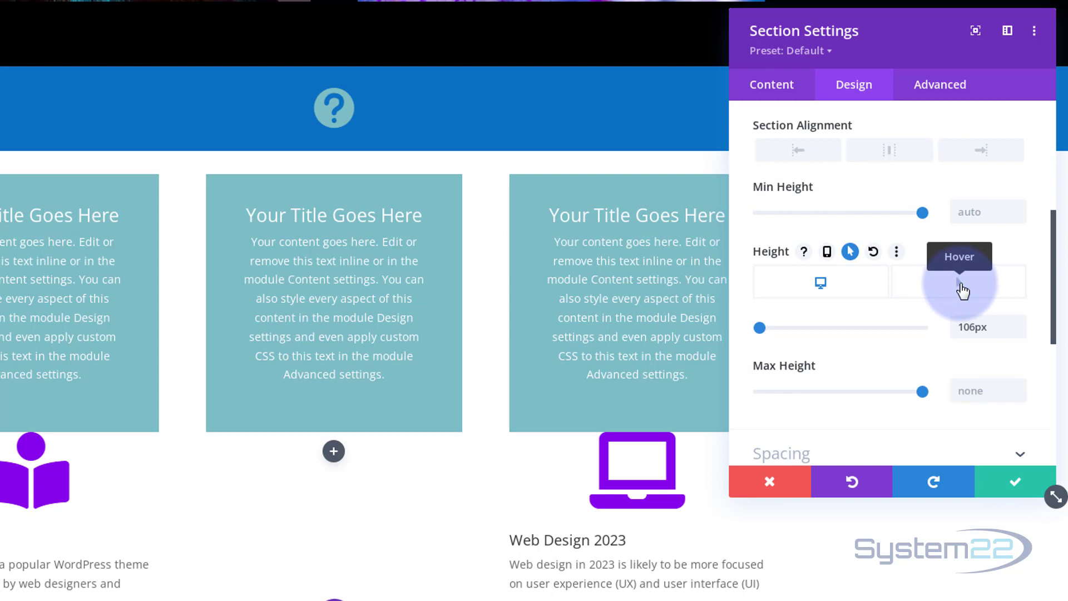
pyautogui.click(962, 288)
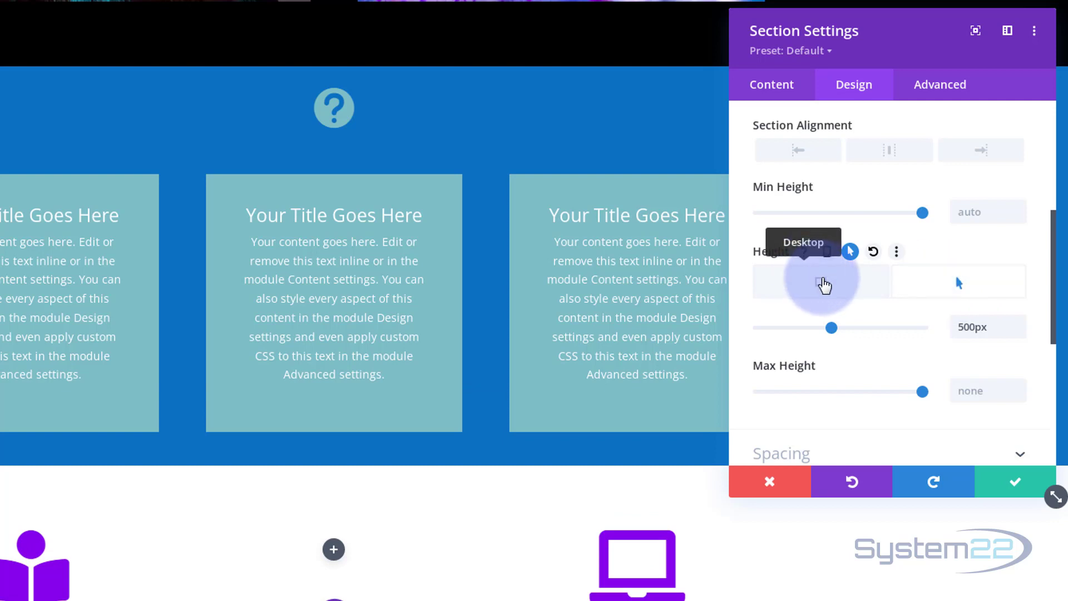
pyautogui.click(825, 285)
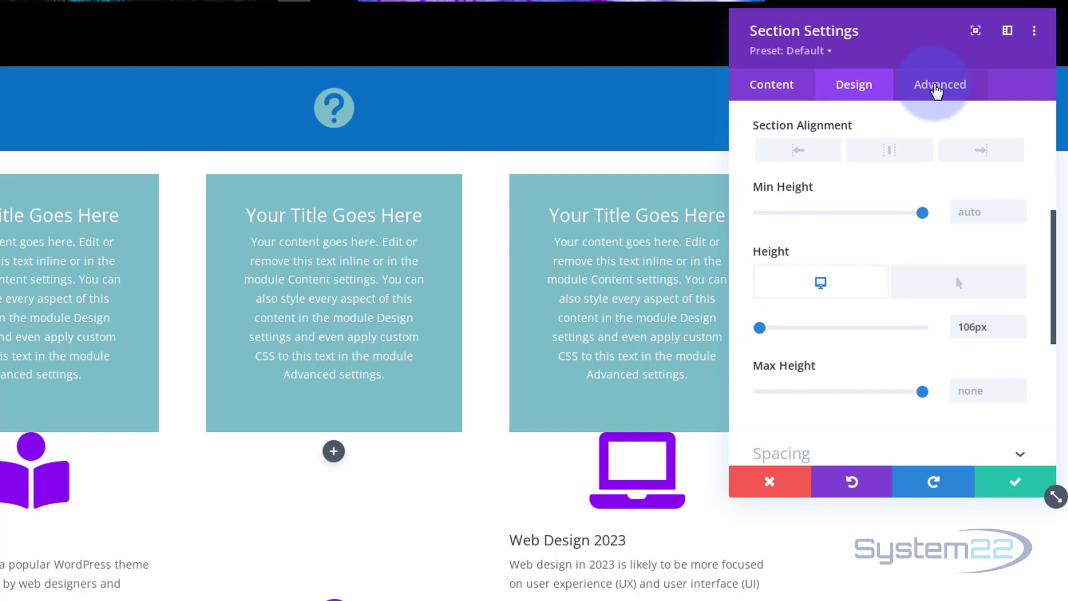
# In the section's Advanced Visibility settings, set Horizontal and Vertical Overflow to Hidden.
pyautogui.click(936, 89)
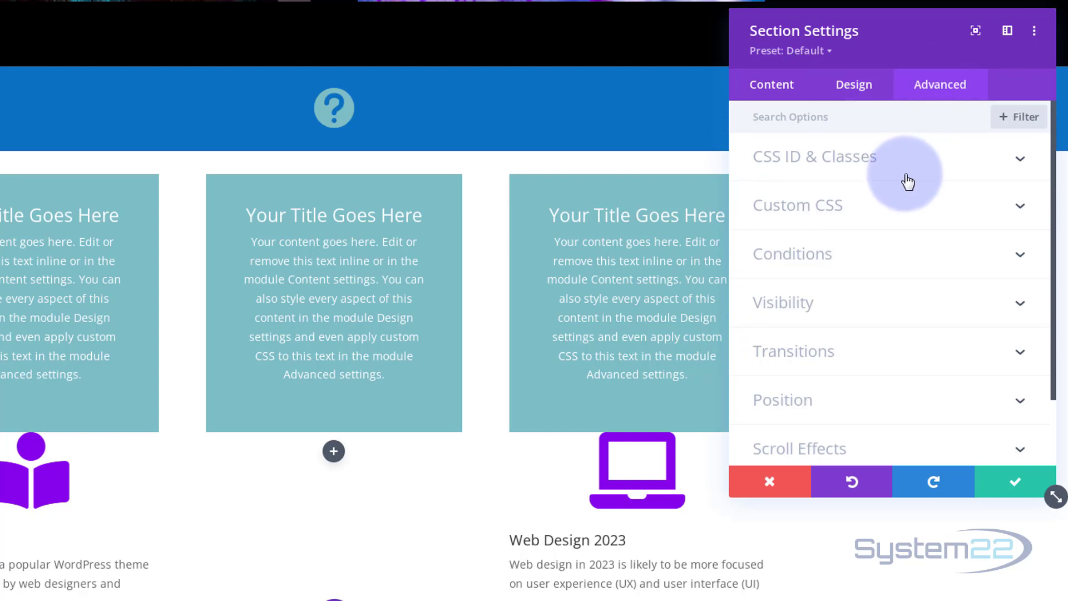
pyautogui.scroll(-2, 906, 184)
pyautogui.click(898, 226)
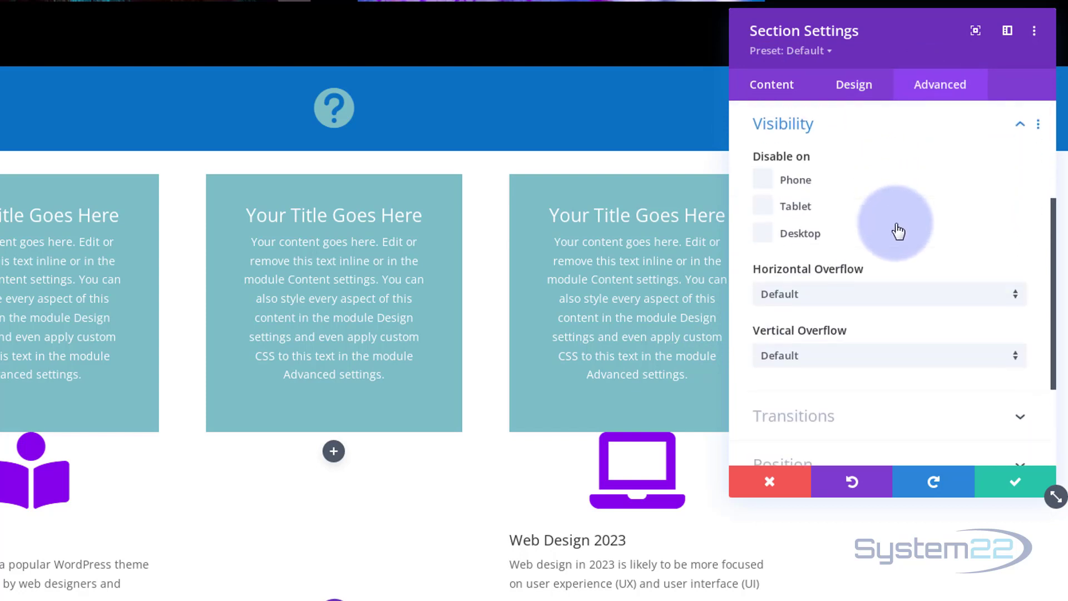
pyautogui.scroll(-2, 898, 222)
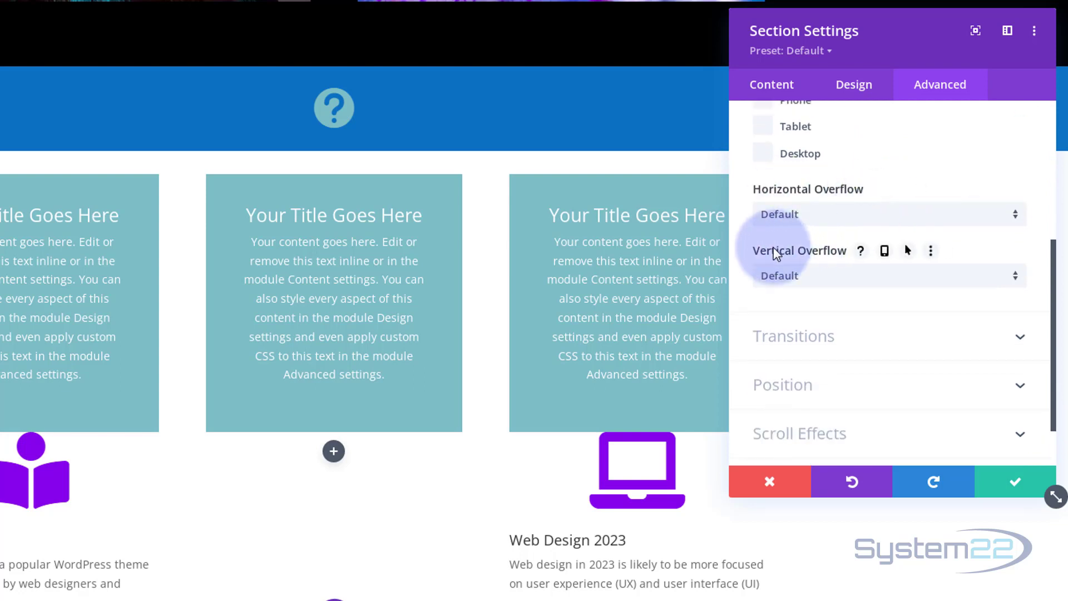
pyautogui.click(826, 224)
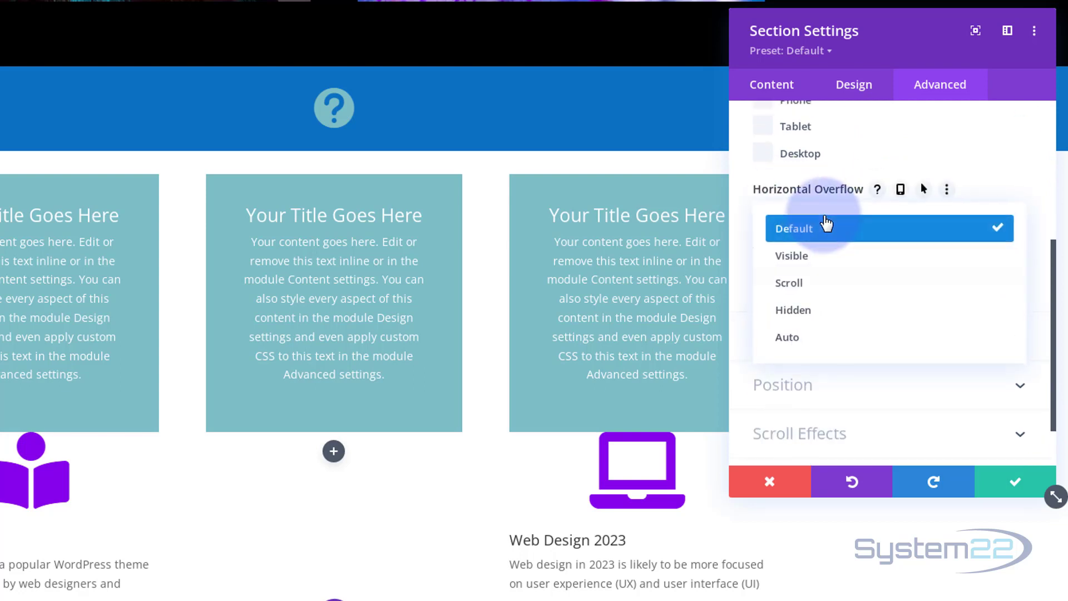
pyautogui.click(822, 317)
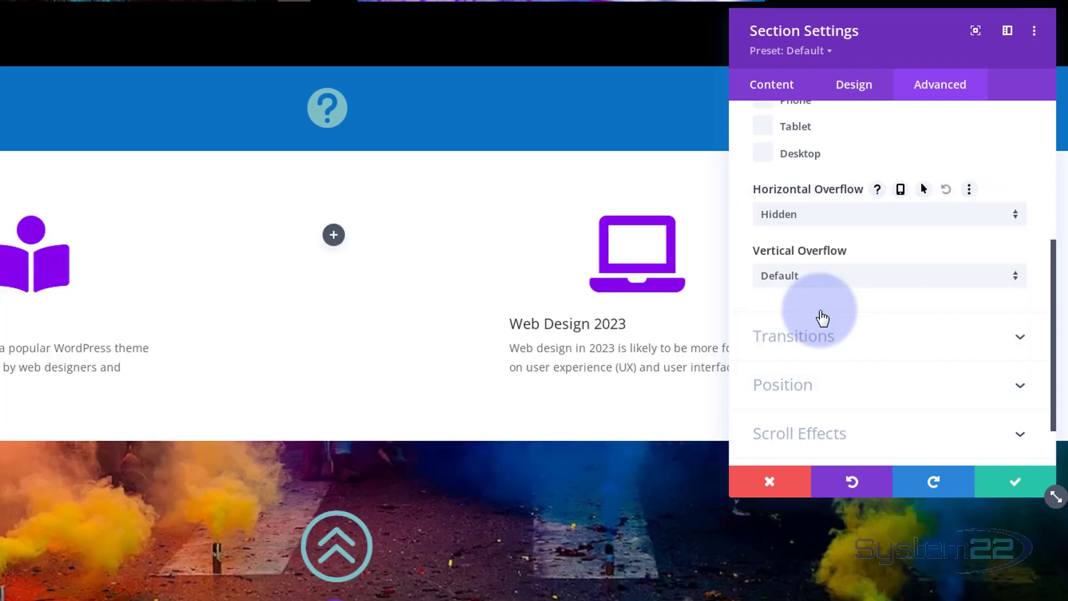
pyautogui.click(838, 283)
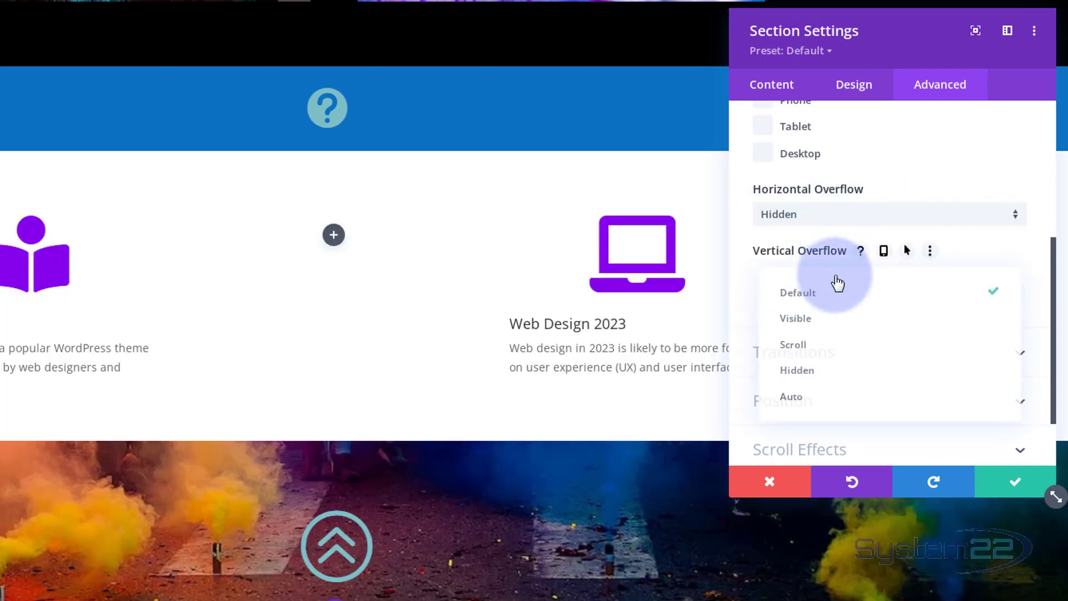
pyautogui.click(826, 373)
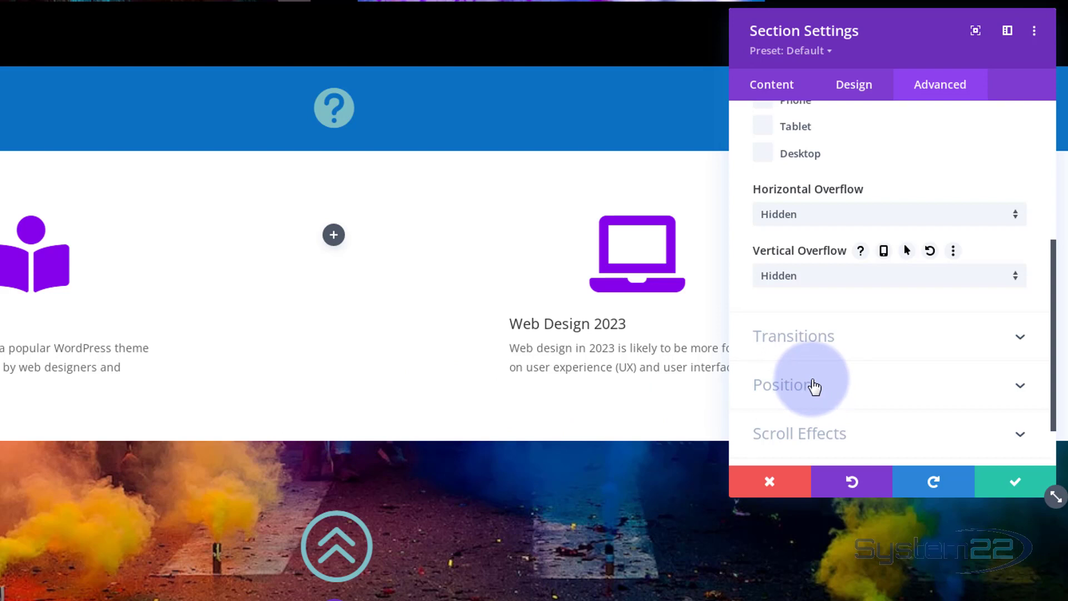
pyautogui.scroll(2, 814, 386)
pyautogui.scroll(4, 813, 385)
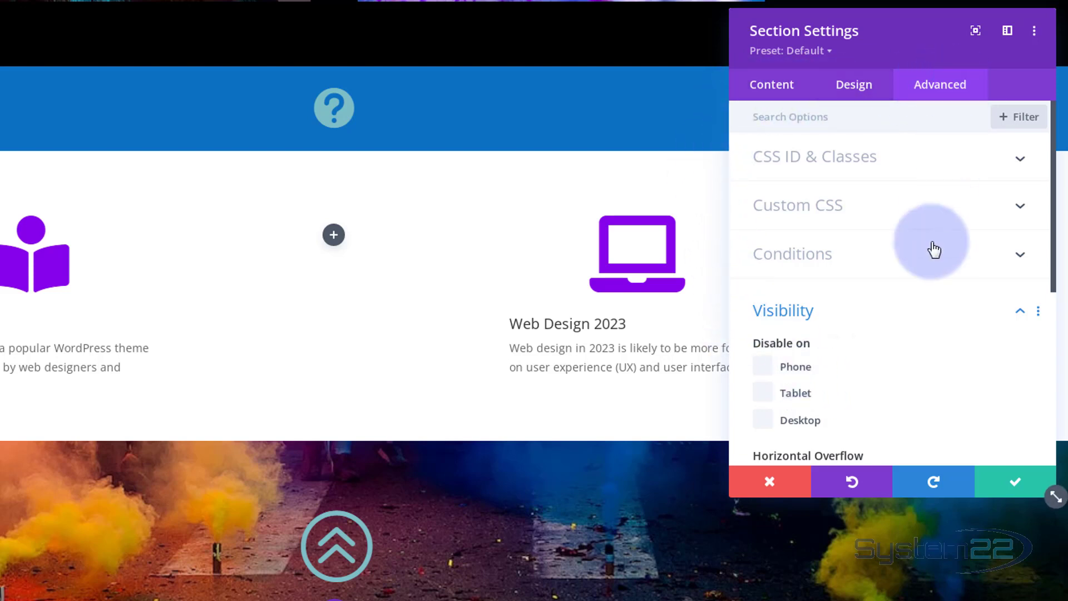
# Set the section's Transition Duration to 800ms with an Ease-In-Out speed curve.
pyautogui.click(913, 315)
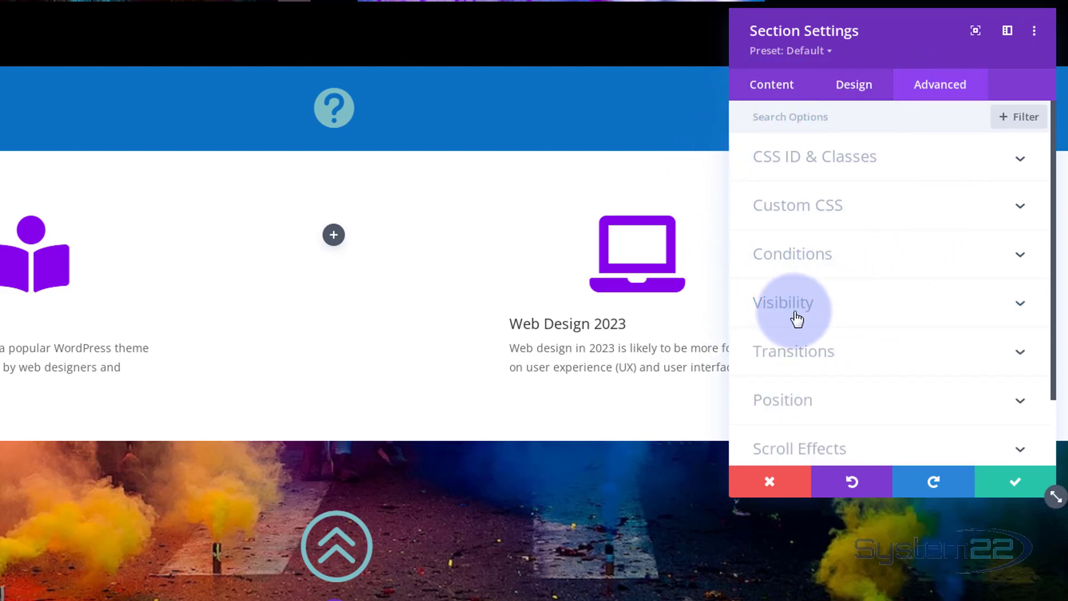
pyautogui.click(861, 357)
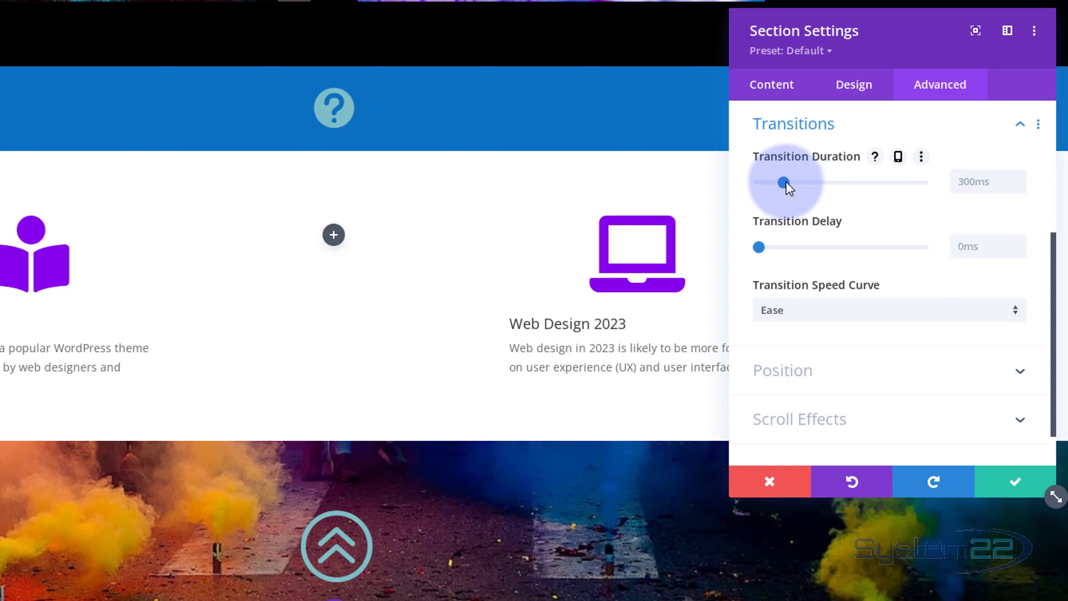
pyautogui.moveTo(786, 184); pyautogui.dragTo(827, 184)
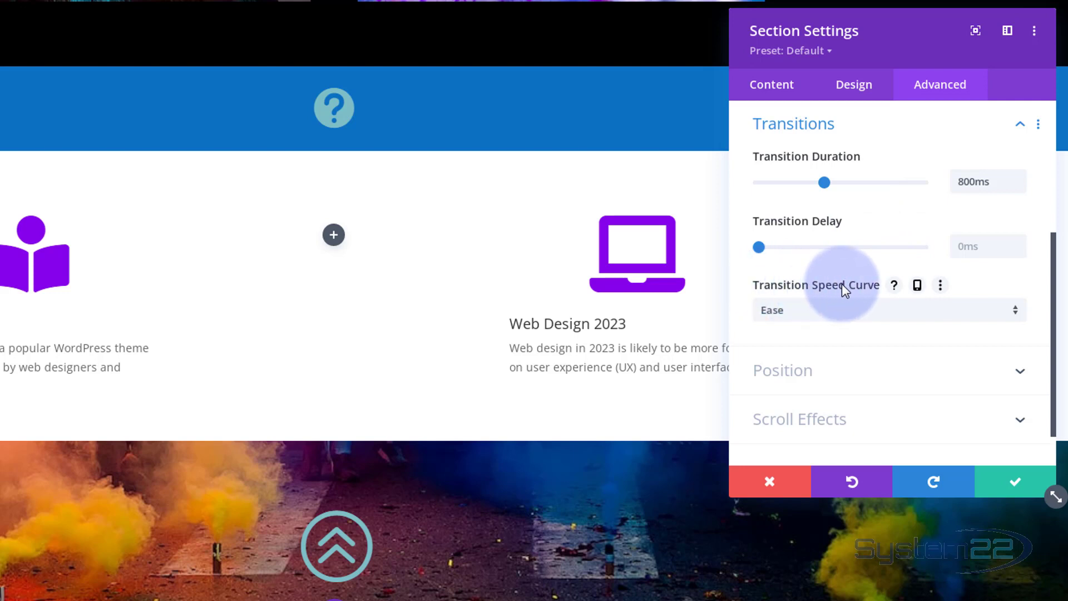
pyautogui.click(846, 311)
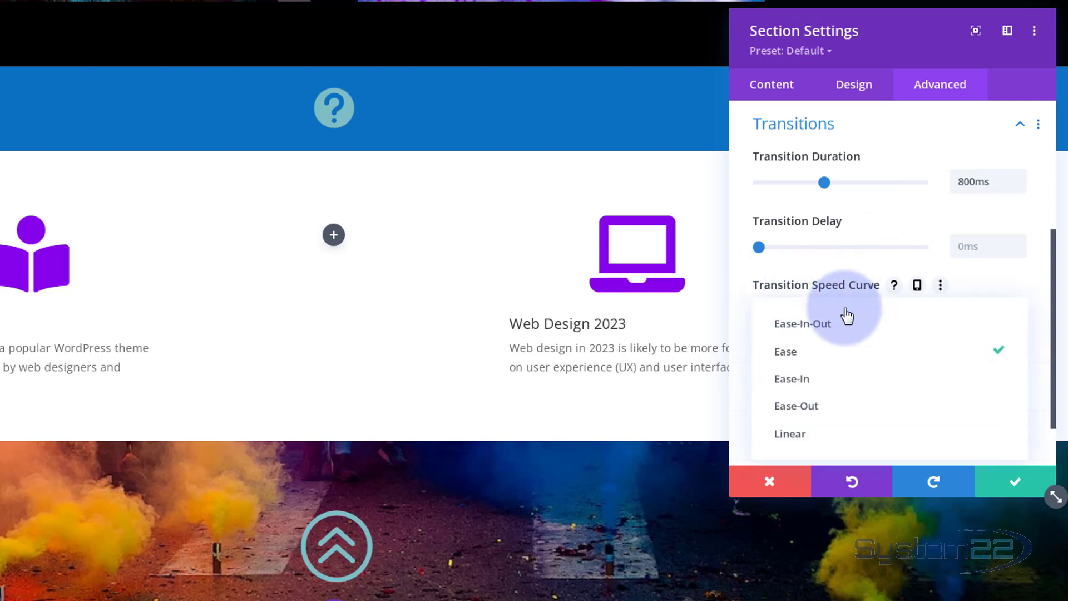
pyautogui.click(821, 332)
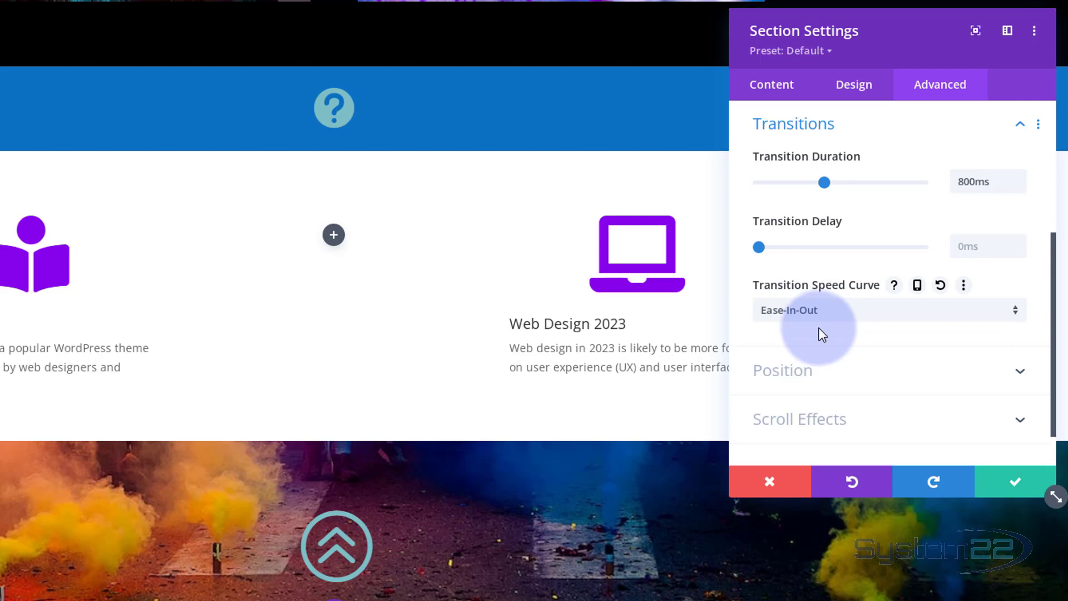
pyautogui.click(835, 313)
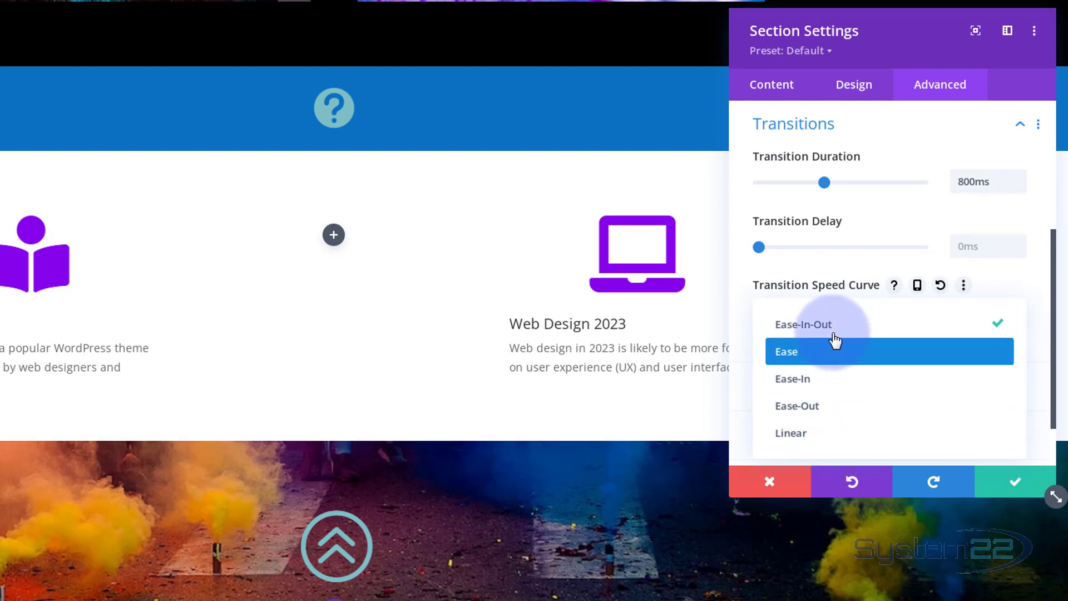
pyautogui.click(756, 273)
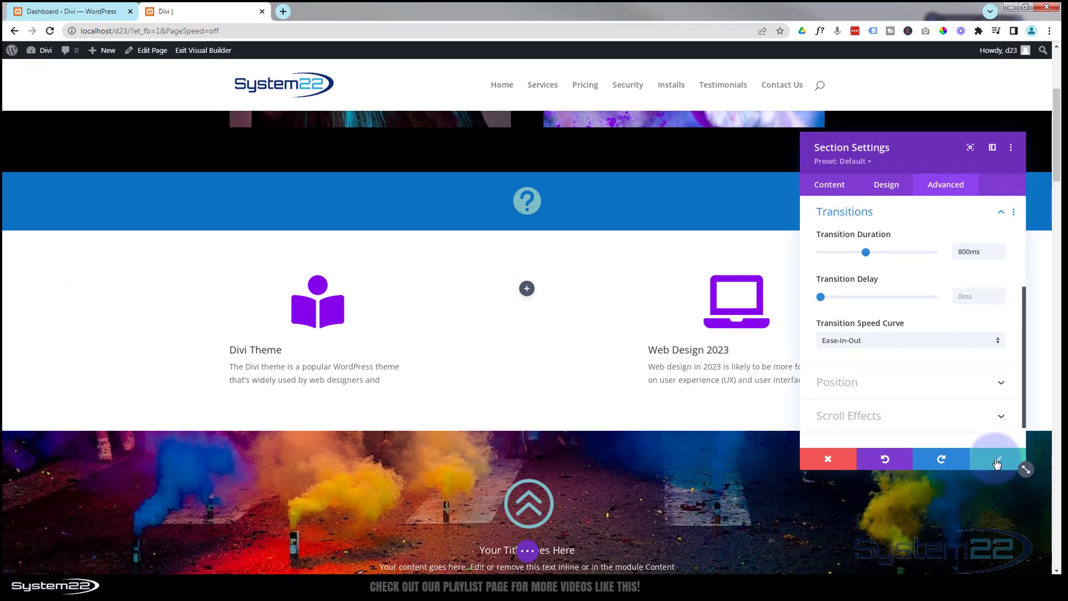
# Close Section Settings, save the page, and exit to the live localhost/d23 page.
pyautogui.click(997, 463)
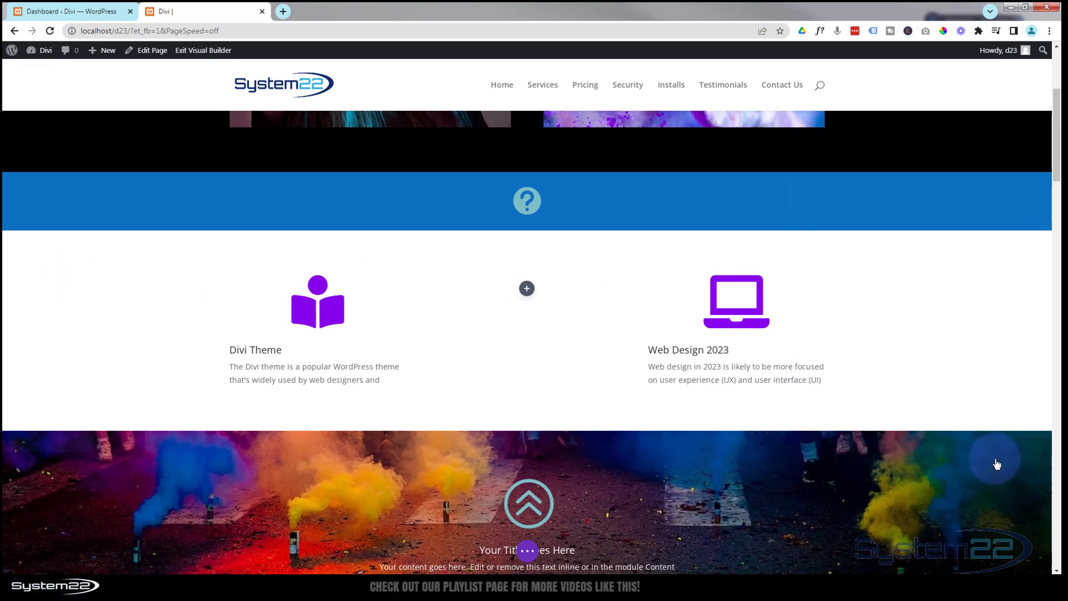
pyautogui.click(529, 552)
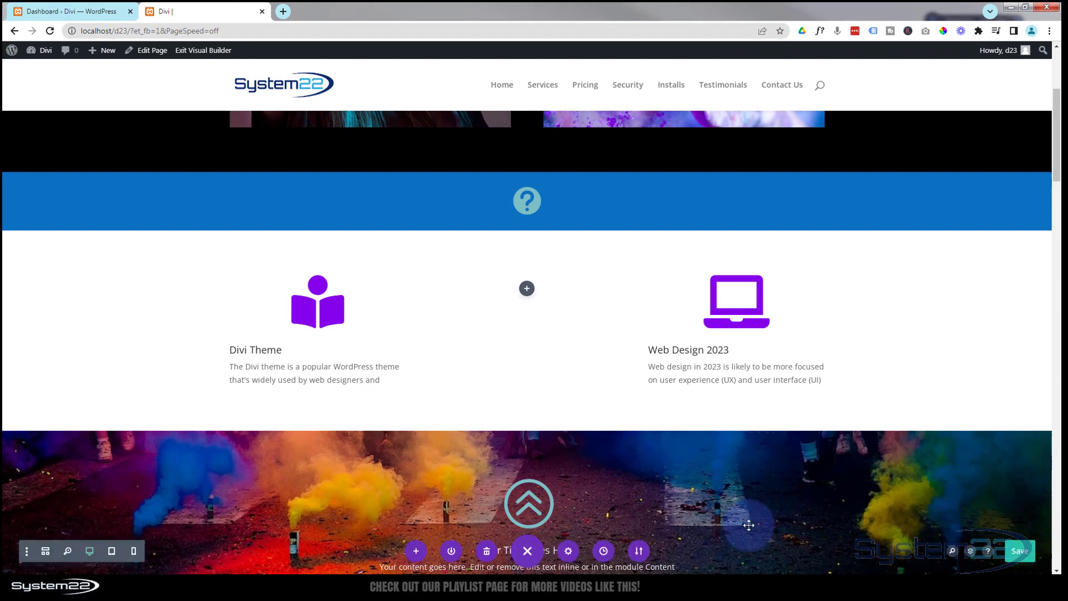
pyautogui.click(1028, 554)
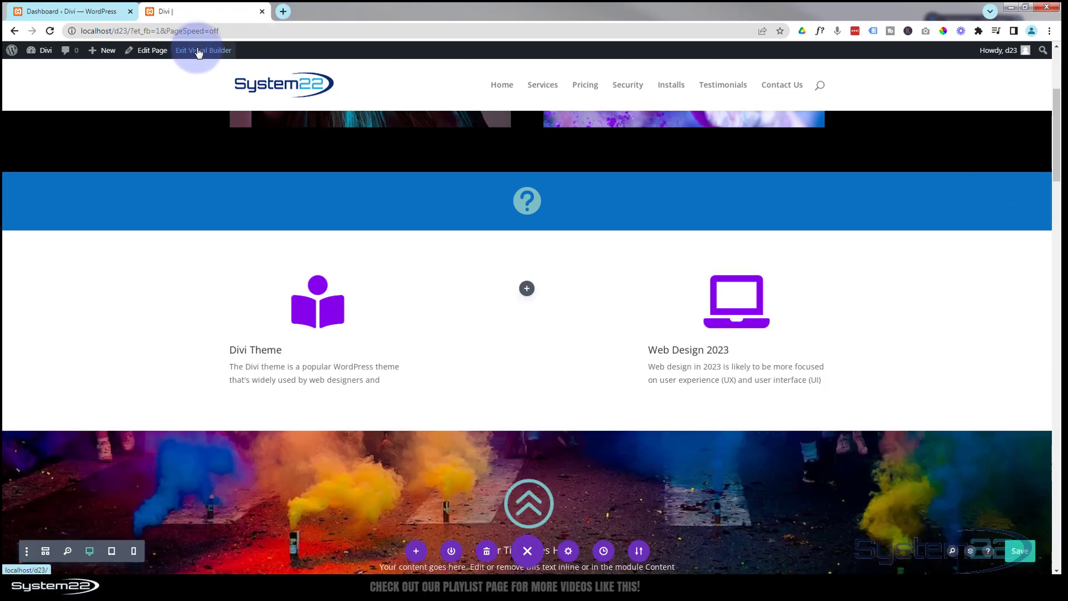
pyautogui.click(198, 51)
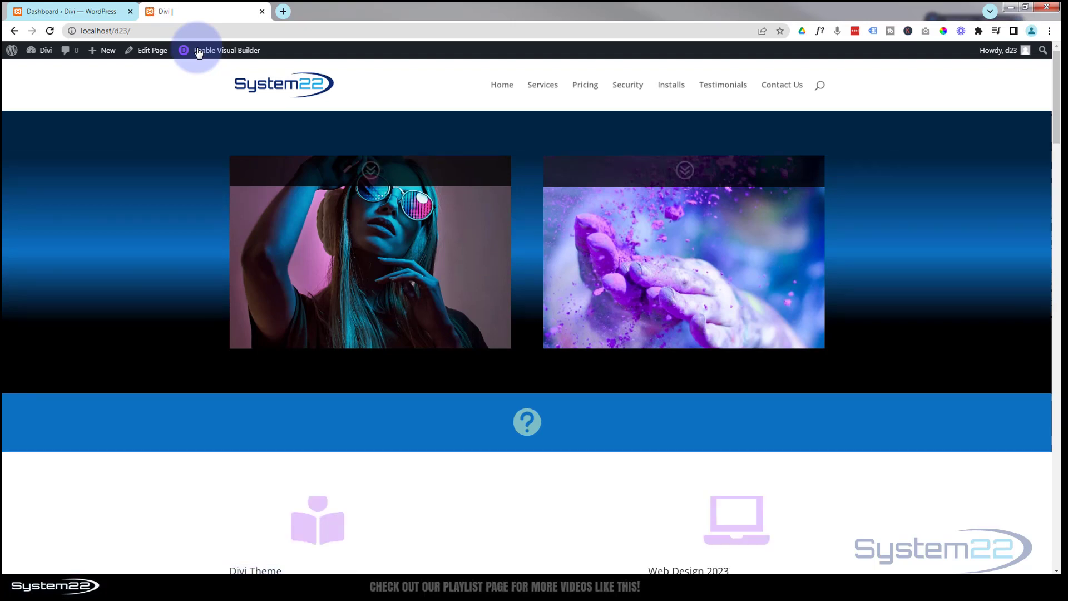
pyautogui.scroll(-1, 148, 202)
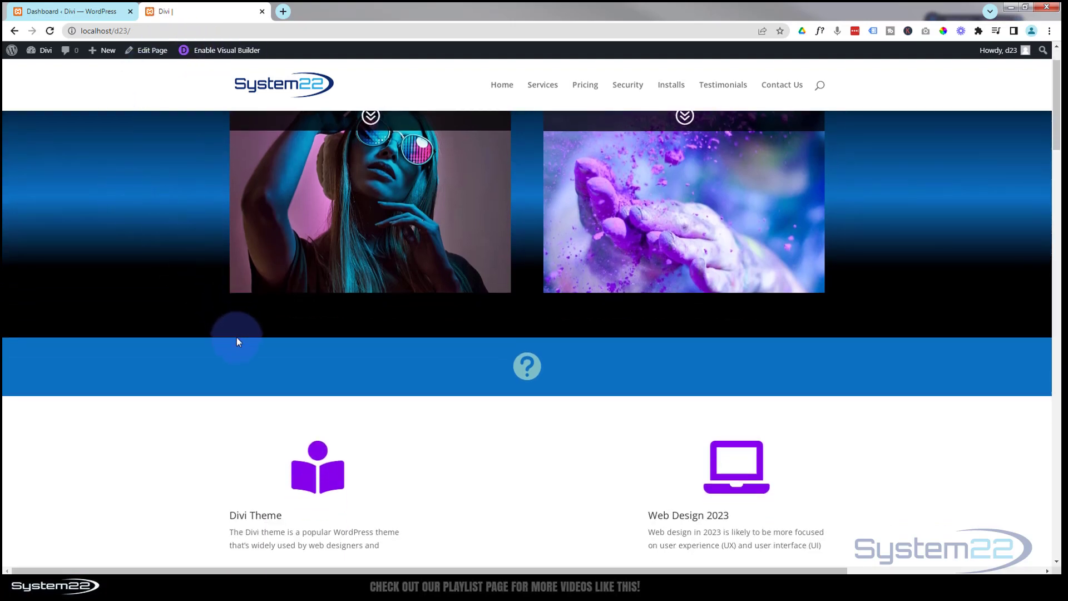
pyautogui.scroll(-2, 231, 359)
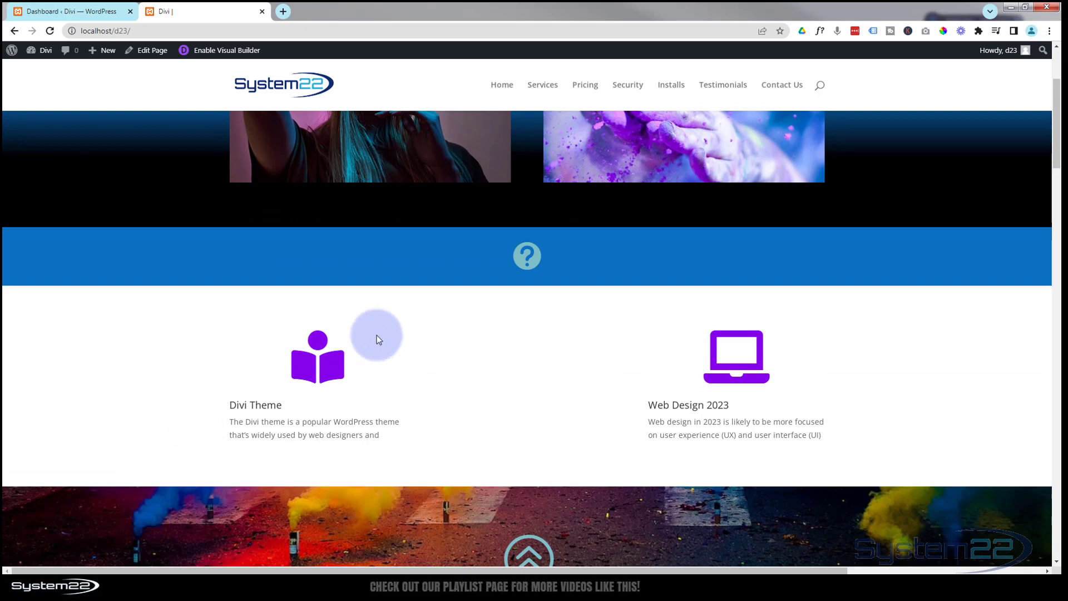
pyautogui.moveTo(466, 272)
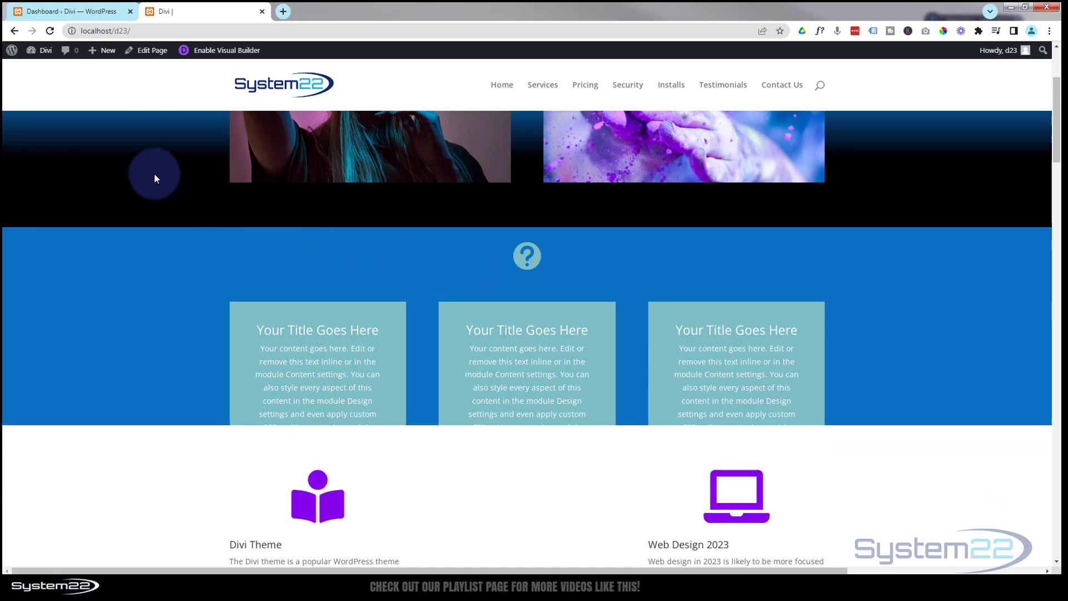
pyautogui.moveTo(229, 256)
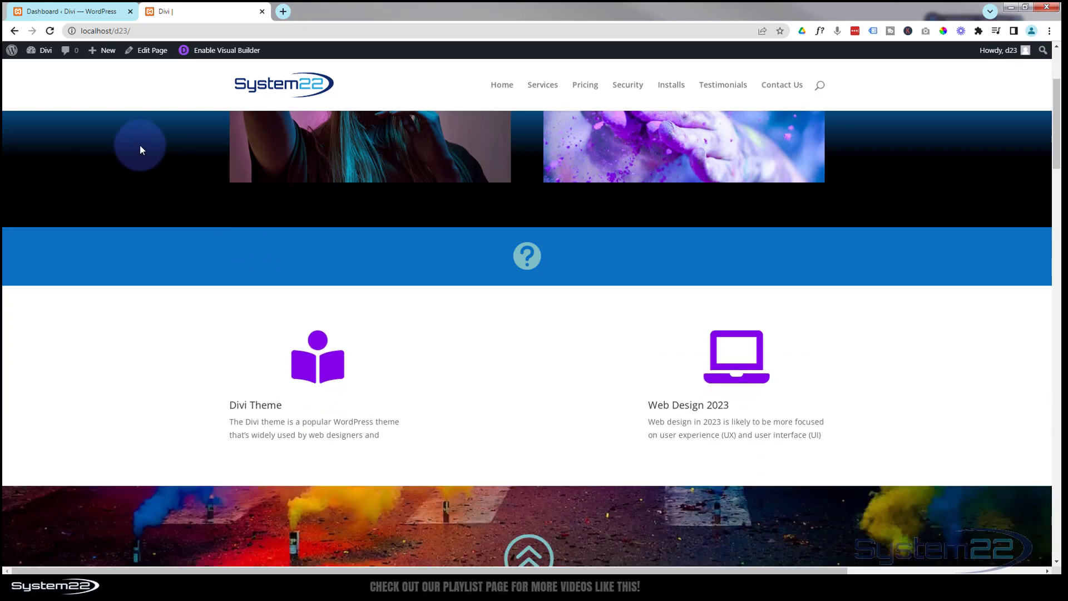
pyautogui.moveTo(527, 255)
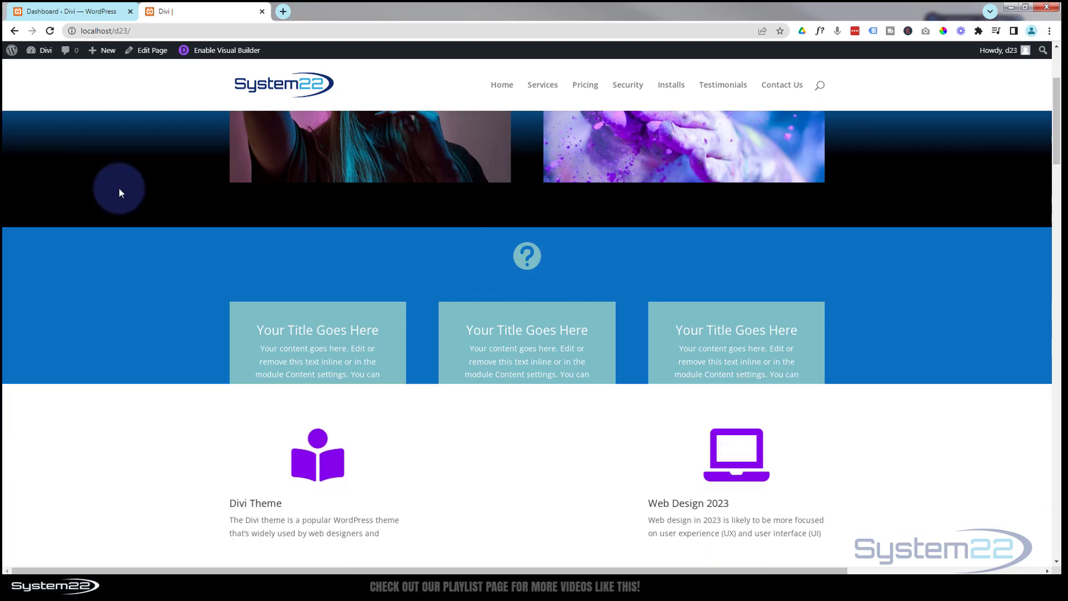
pyautogui.moveTo(456, 252)
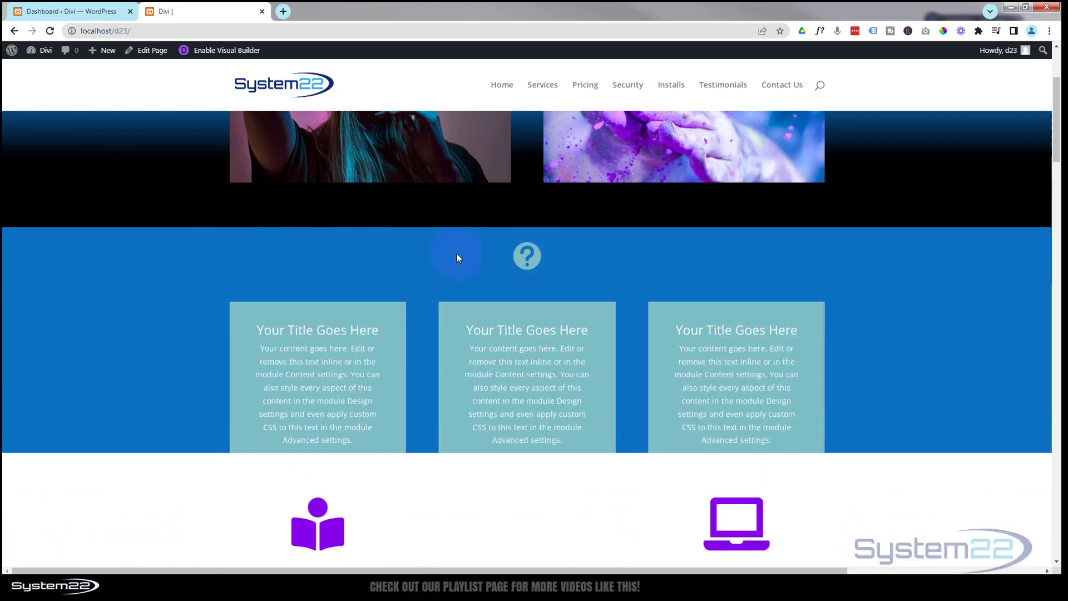